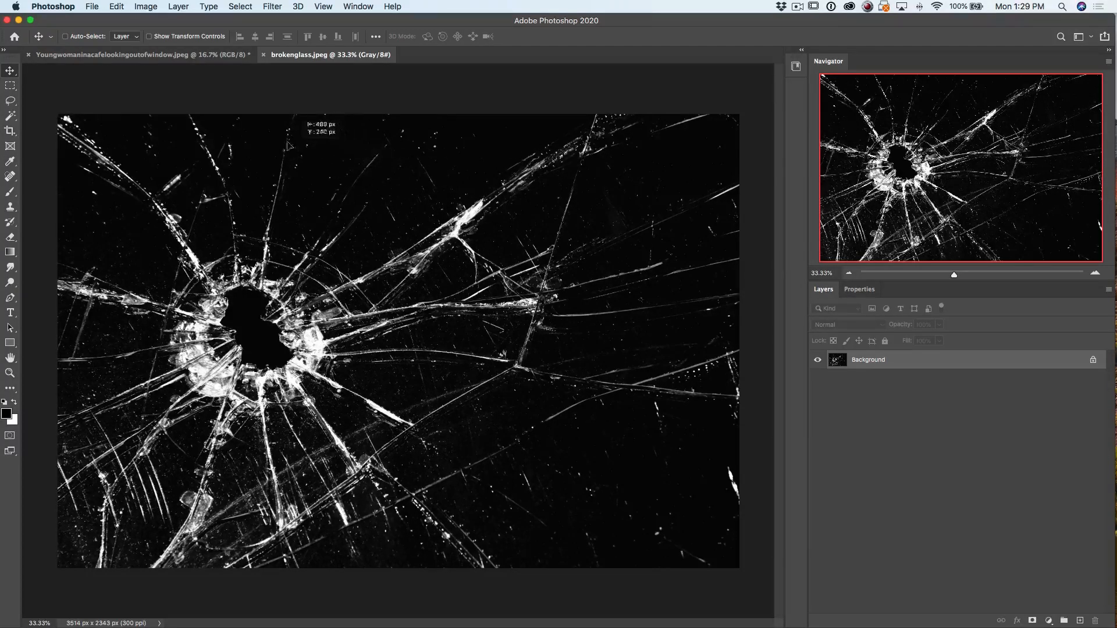
Bring the broken glass image into the café portrait as a layer and scale it to about 221% so it covers the photo
{"action": "left_click", "coordinate": [221, 57]}
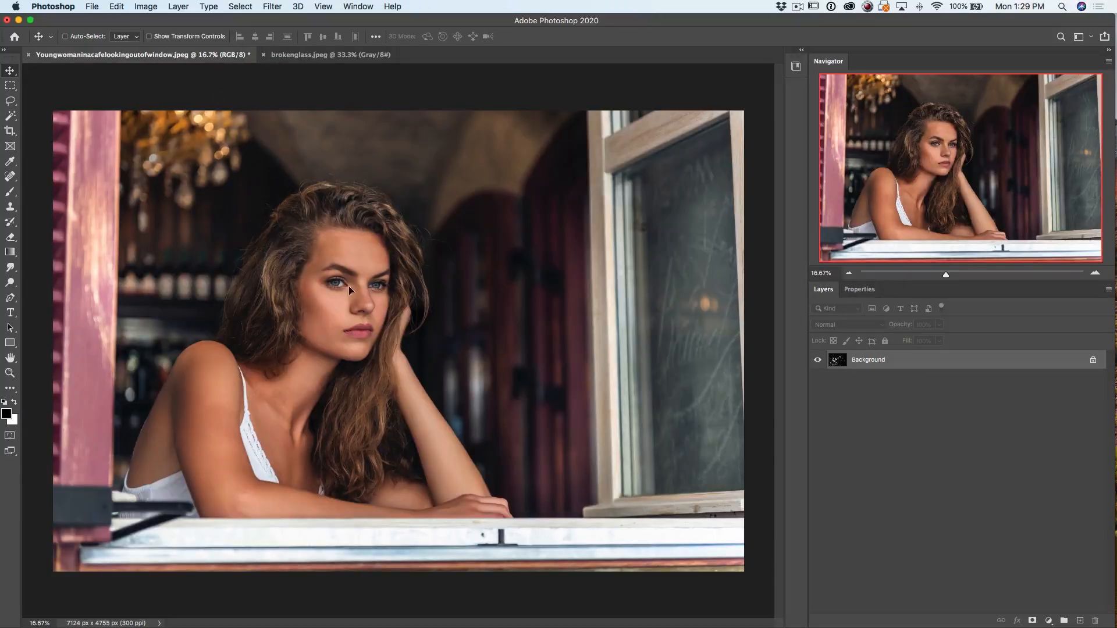
{"action": "left_click_drag", "start_coordinate": [327, 294], "coordinate": [328, 294]}
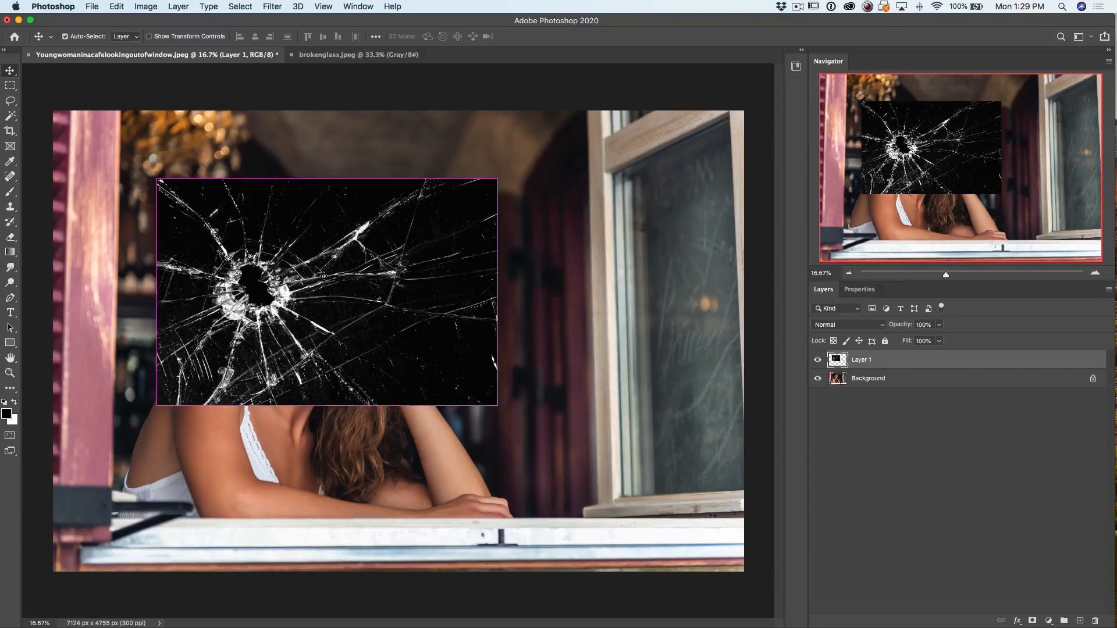
{"action": "key", "text": "super+t"}
{"action": "left_click_drag", "start_coordinate": [497, 178], "coordinate": [705, 40]}
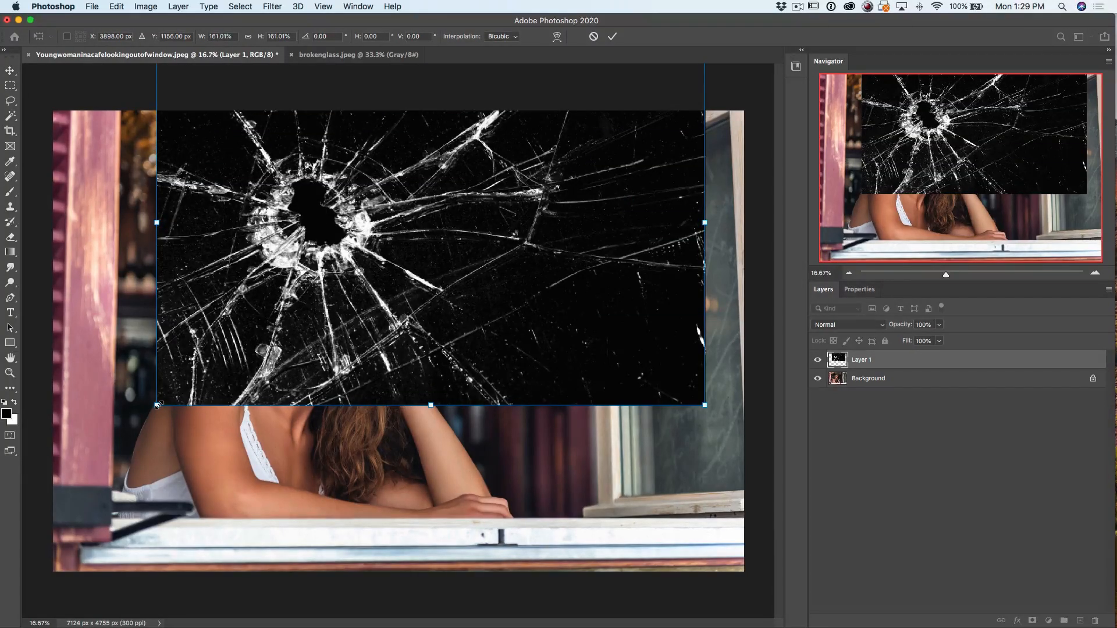
{"action": "left_click_drag", "start_coordinate": [157, 405], "coordinate": [9, 542]}
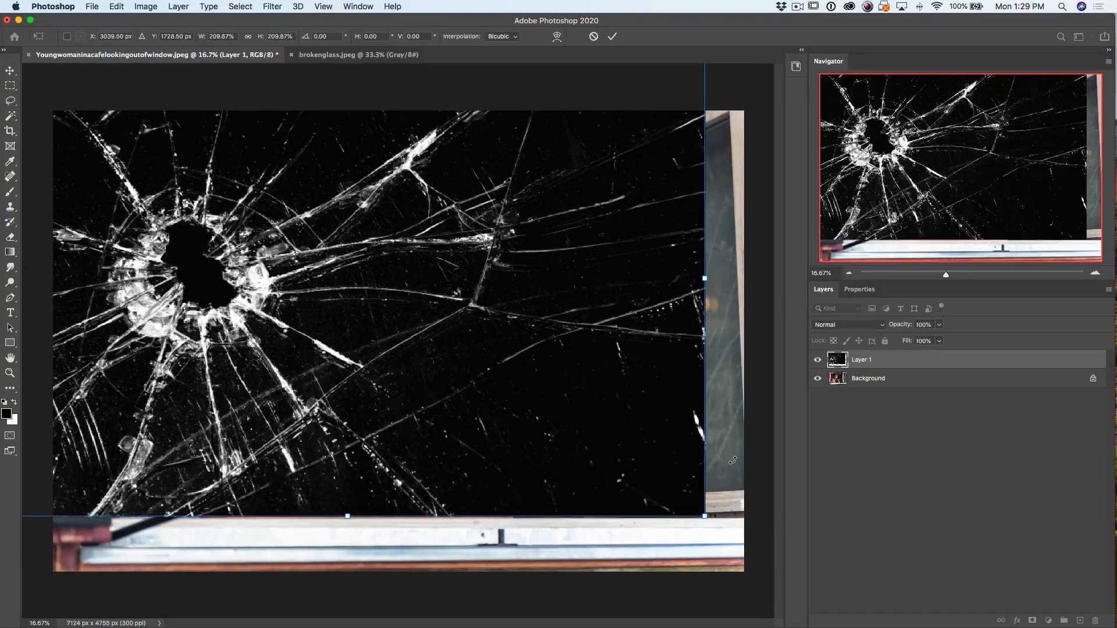
{"action": "left_click_drag", "start_coordinate": [704, 516], "coordinate": [743, 541]}
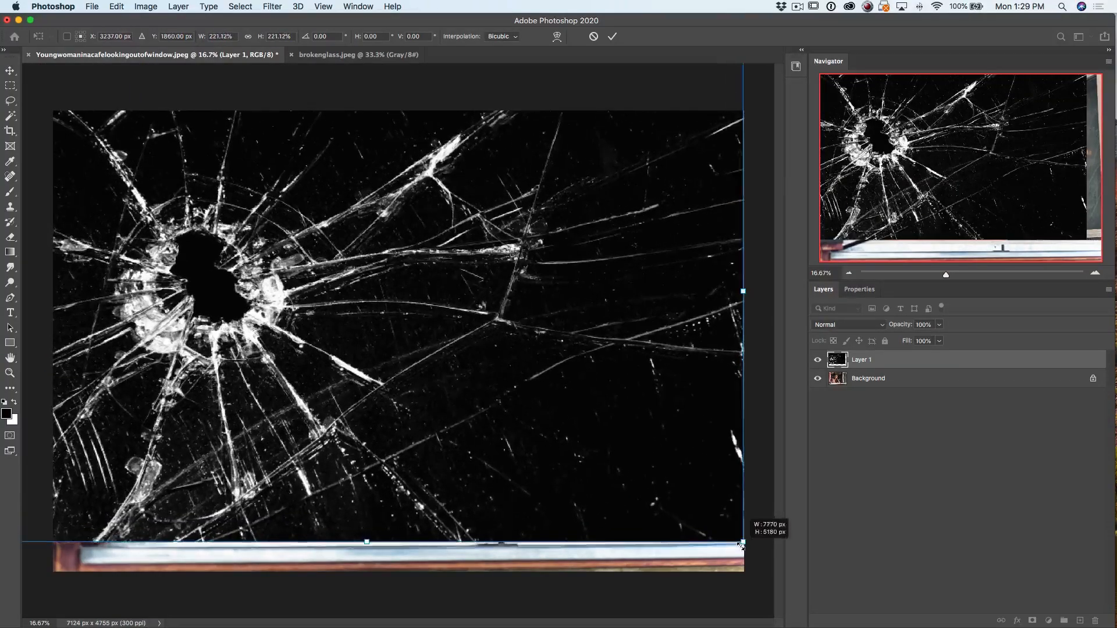
{"action": "left_click_drag", "start_coordinate": [522, 345], "coordinate": [581, 371]}
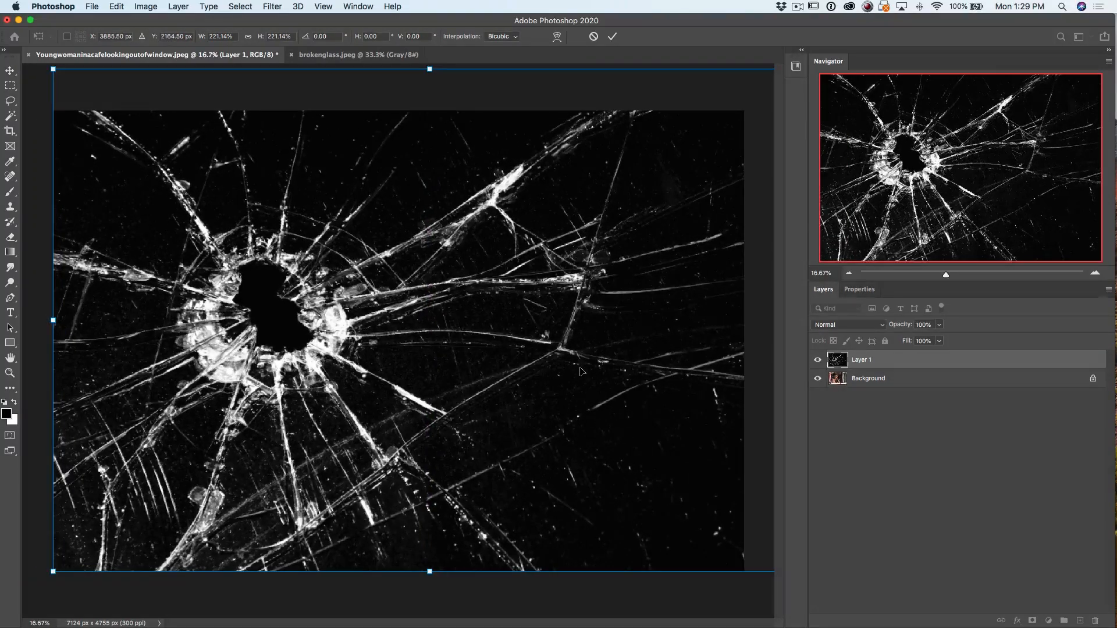
{"action": "key", "text": "Return"}
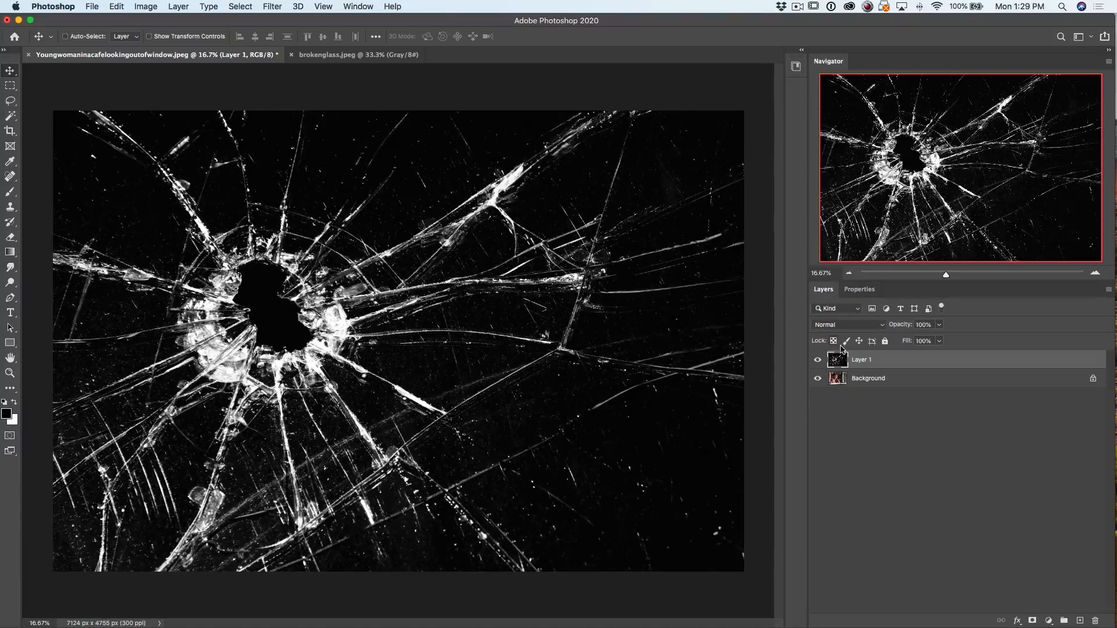
Set the broken glass layer's opacity to 50% and move its hole over the woman's face
{"action": "key", "text": "5"}
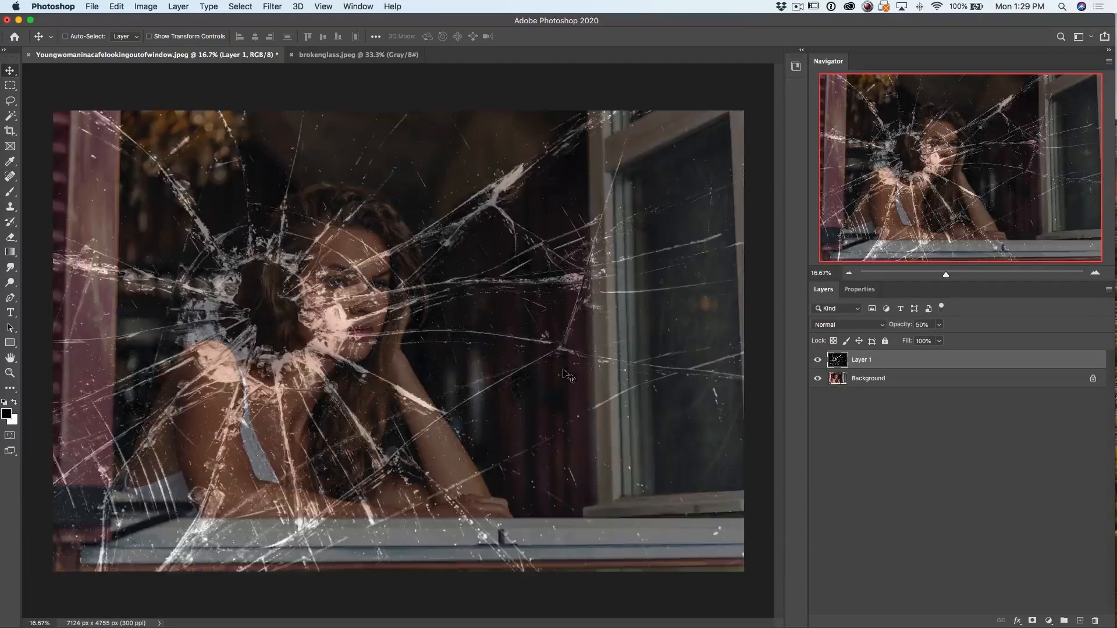
{"action": "left_click_drag", "start_coordinate": [278, 340], "coordinate": [337, 313]}
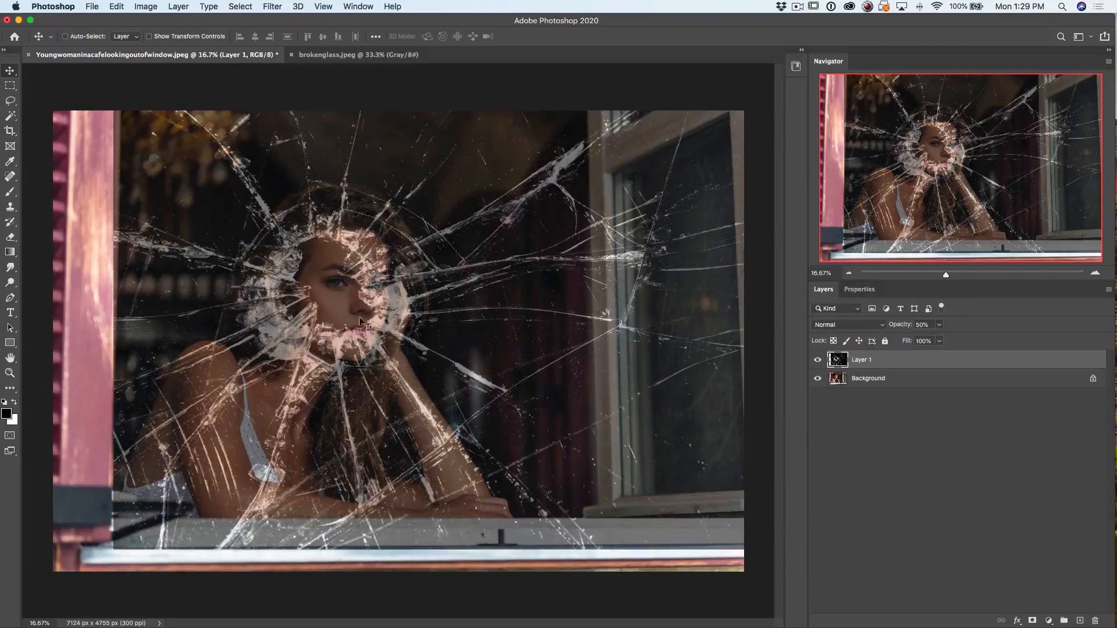
{"action": "mouse_move", "coordinate": [386, 281]}
{"action": "left_mouse_down"}
{"action": "mouse_move", "coordinate": [352, 319]}
{"action": "mouse_move", "coordinate": [393, 288]}
{"action": "left_mouse_up"}
Try flipping the broken glass layer horizontally and repositioning its hole over the woman's face
{"action": "key", "text": "super+t"}
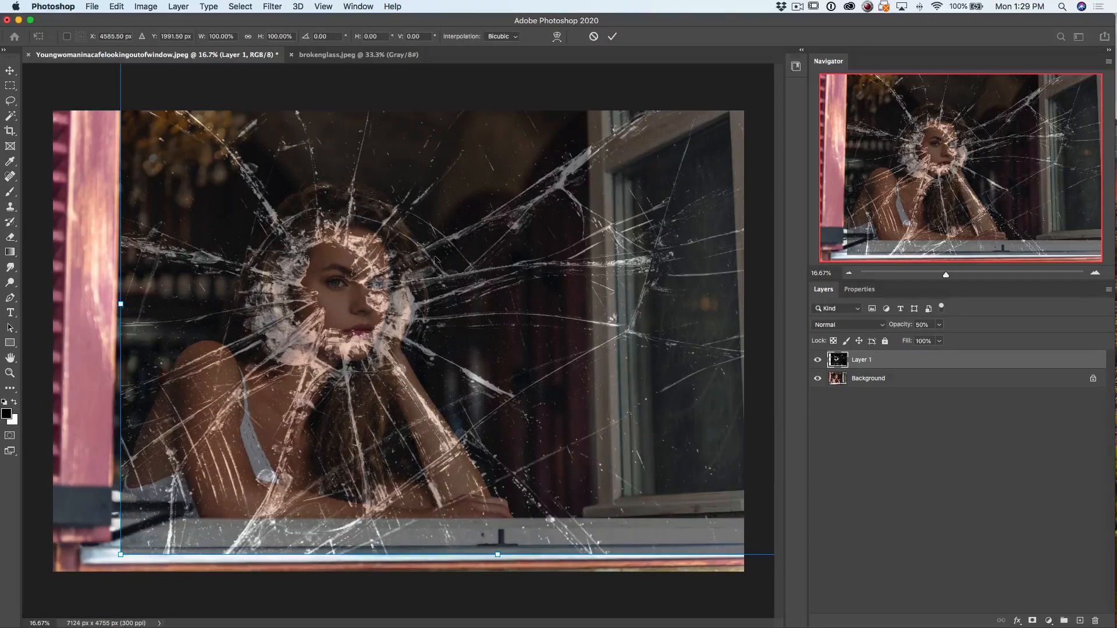
{"action": "right_click", "coordinate": [463, 254]}
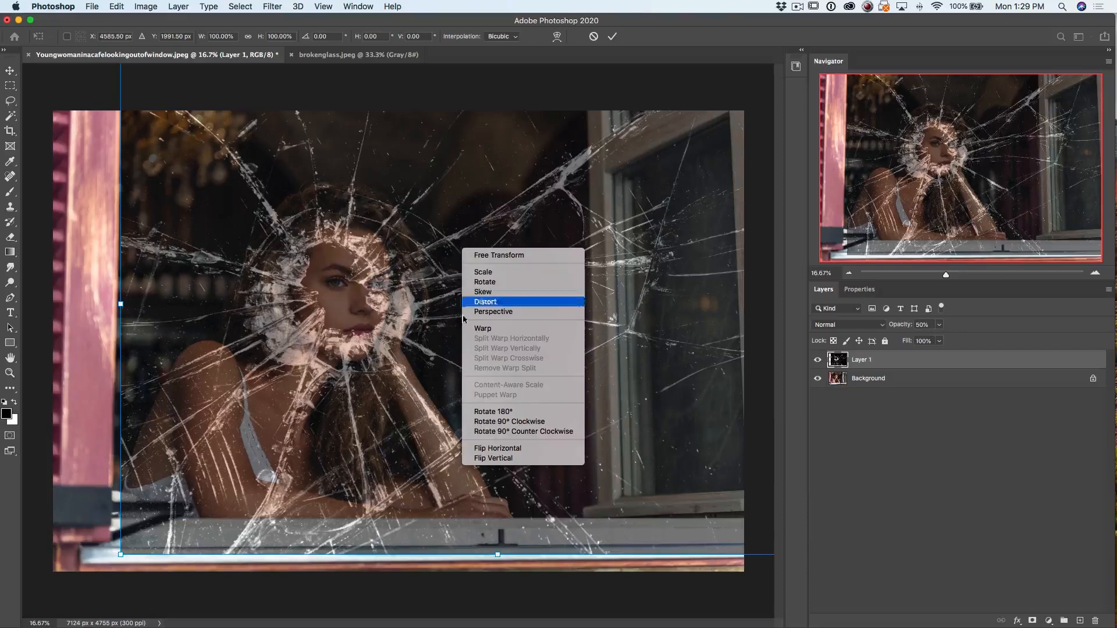
{"action": "left_click", "coordinate": [495, 449]}
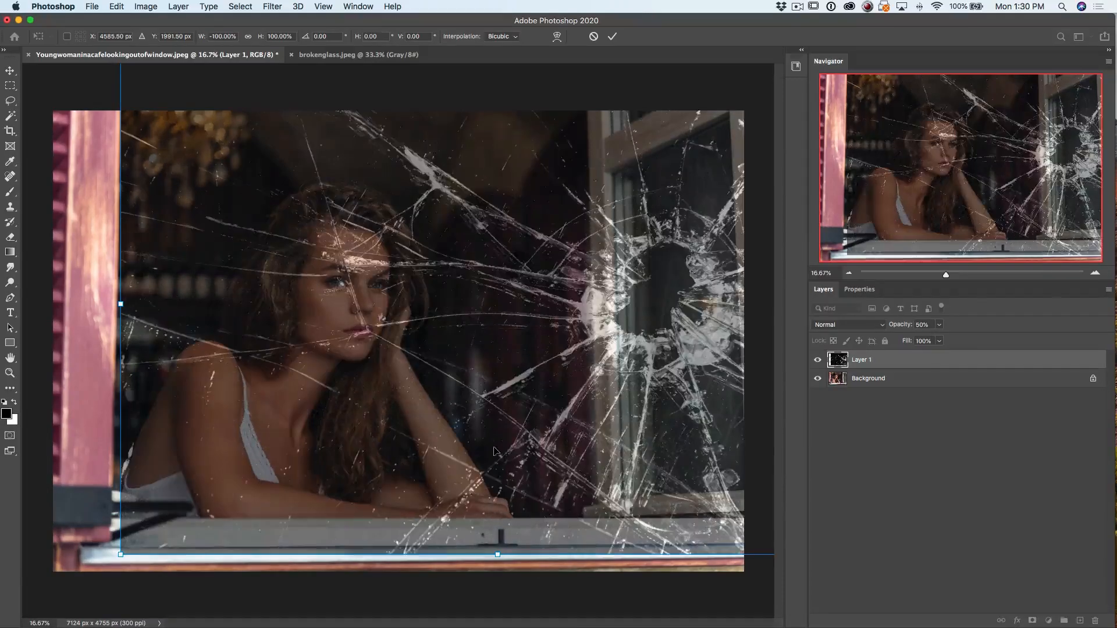
{"action": "left_click_drag", "start_coordinate": [651, 337], "coordinate": [326, 343]}
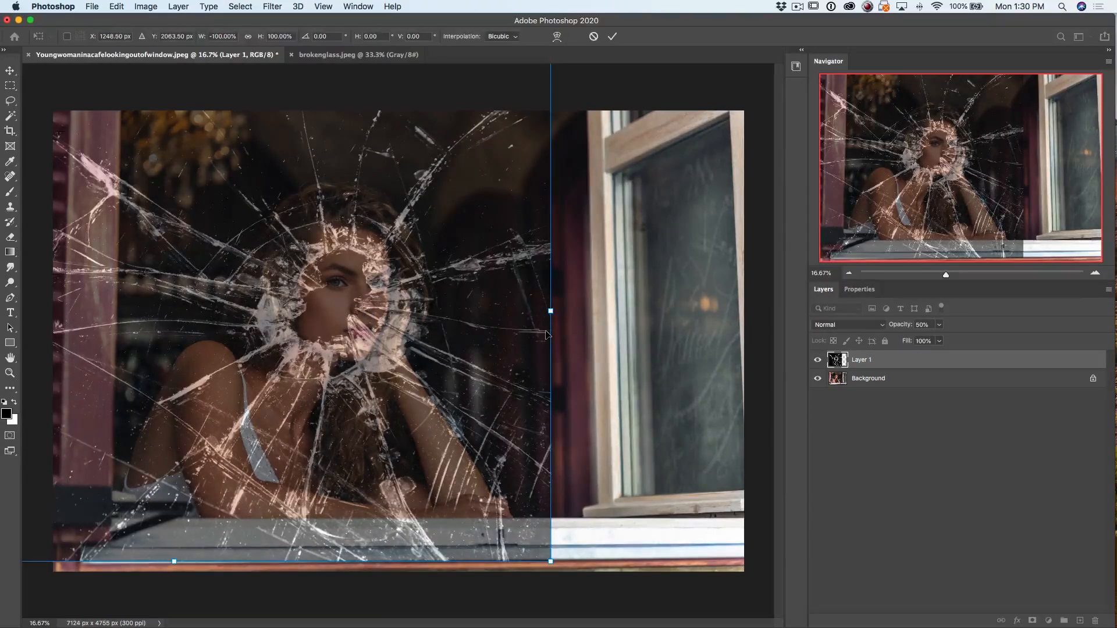
{"action": "key", "text": "Return"}
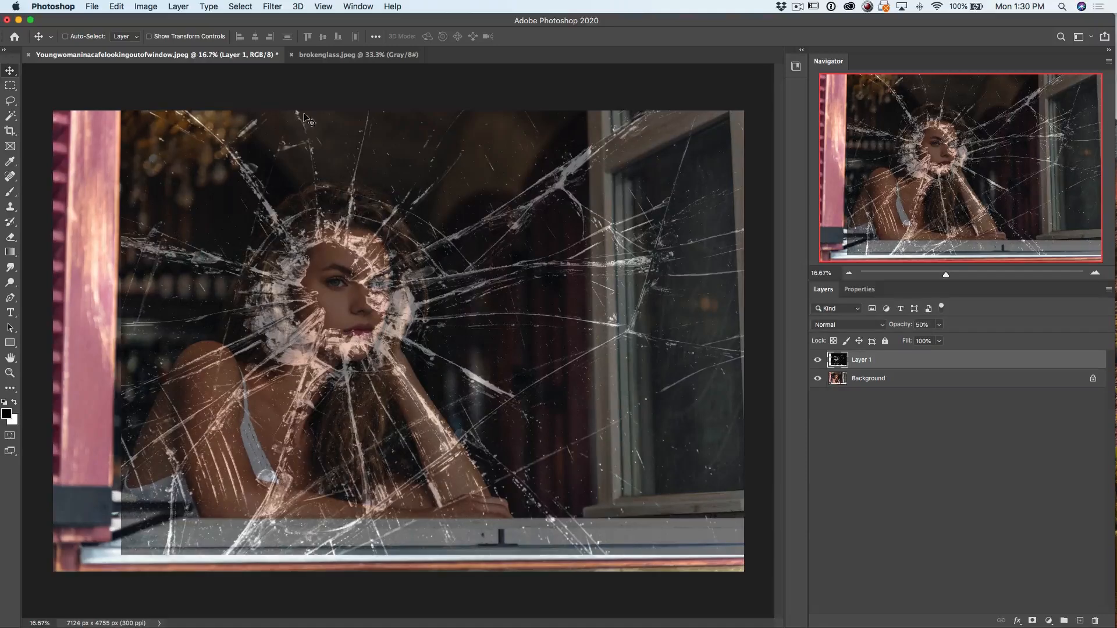
Crop the image around the woman to about 4791 × 4035 px, excluding the left frame, window sill and open window
{"action": "left_click", "coordinate": [9, 131]}
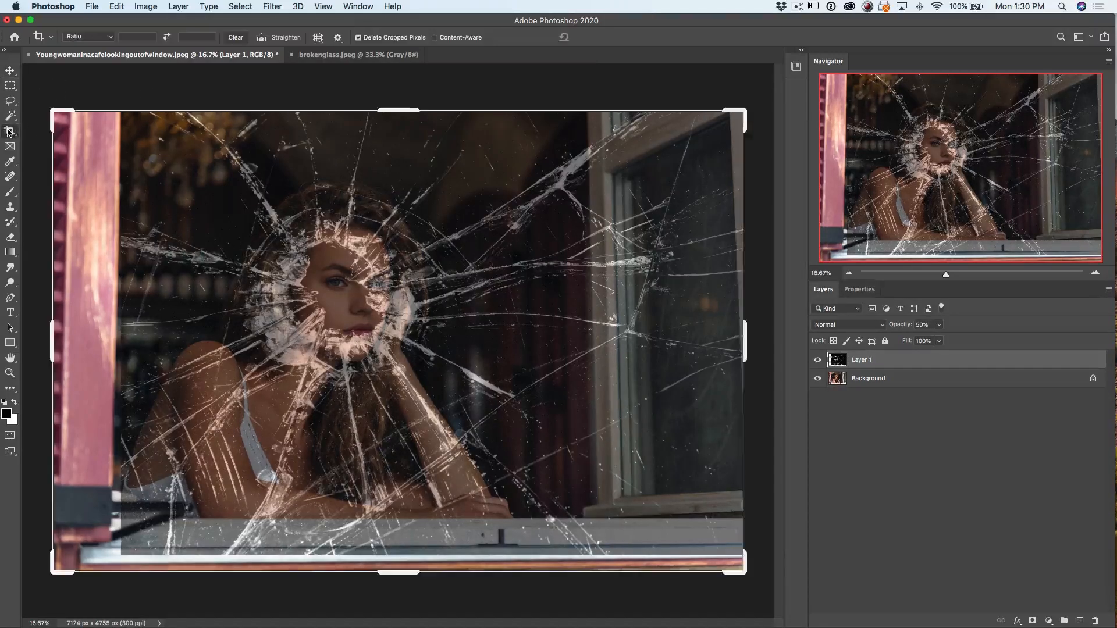
{"action": "left_click_drag", "start_coordinate": [54, 111], "coordinate": [97, 116]}
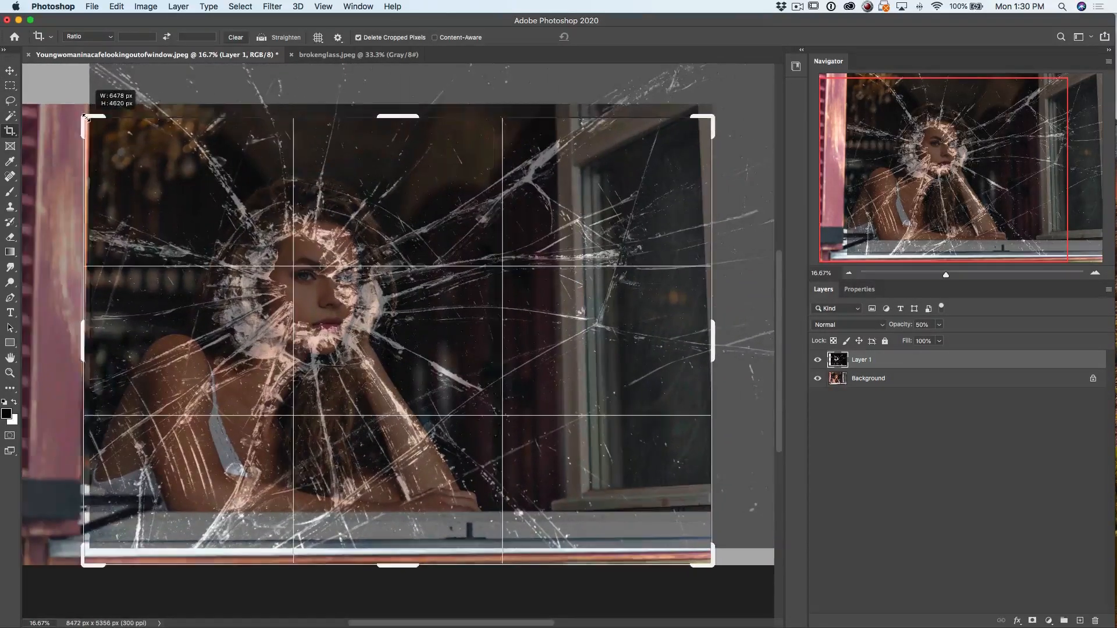
{"action": "left_click_drag", "start_coordinate": [399, 566], "coordinate": [413, 540]}
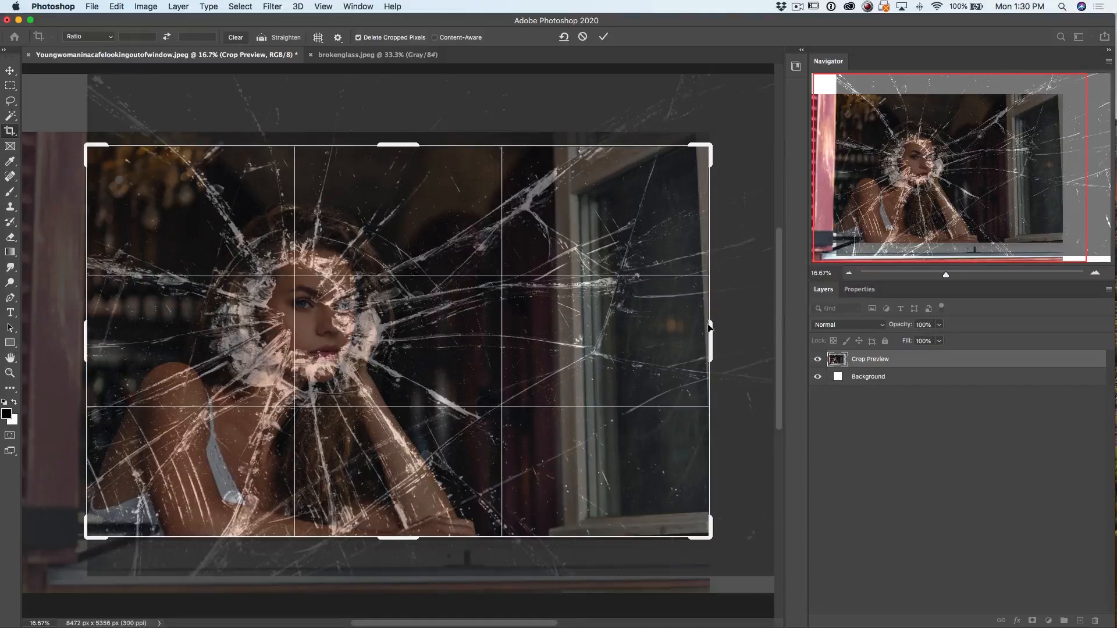
{"action": "left_click_drag", "start_coordinate": [713, 326], "coordinate": [638, 326]}
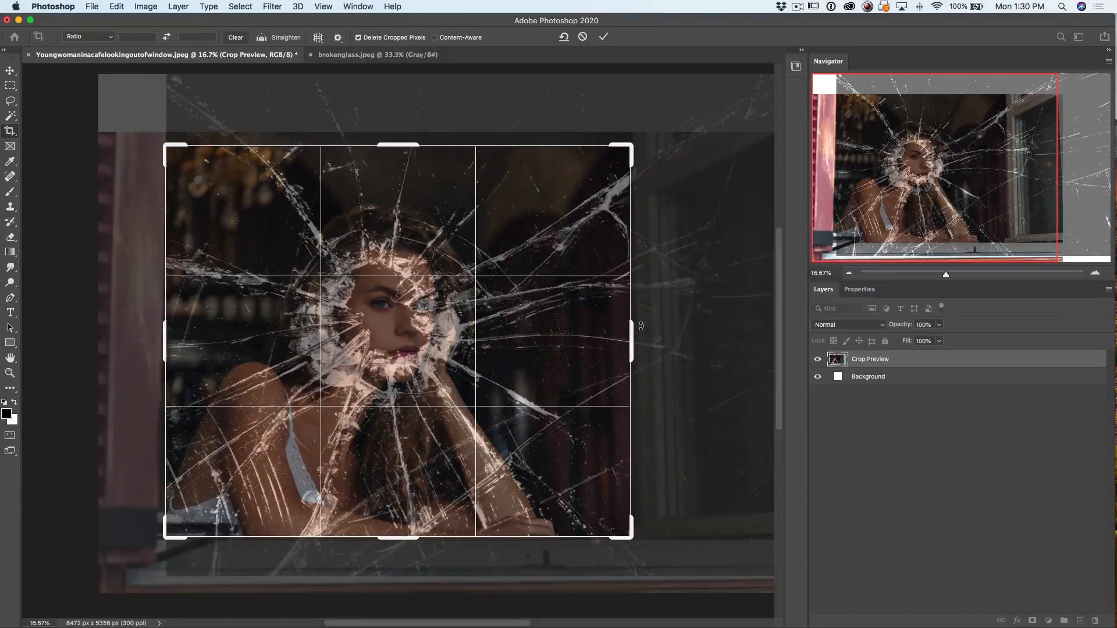
{"action": "key", "text": "Return"}
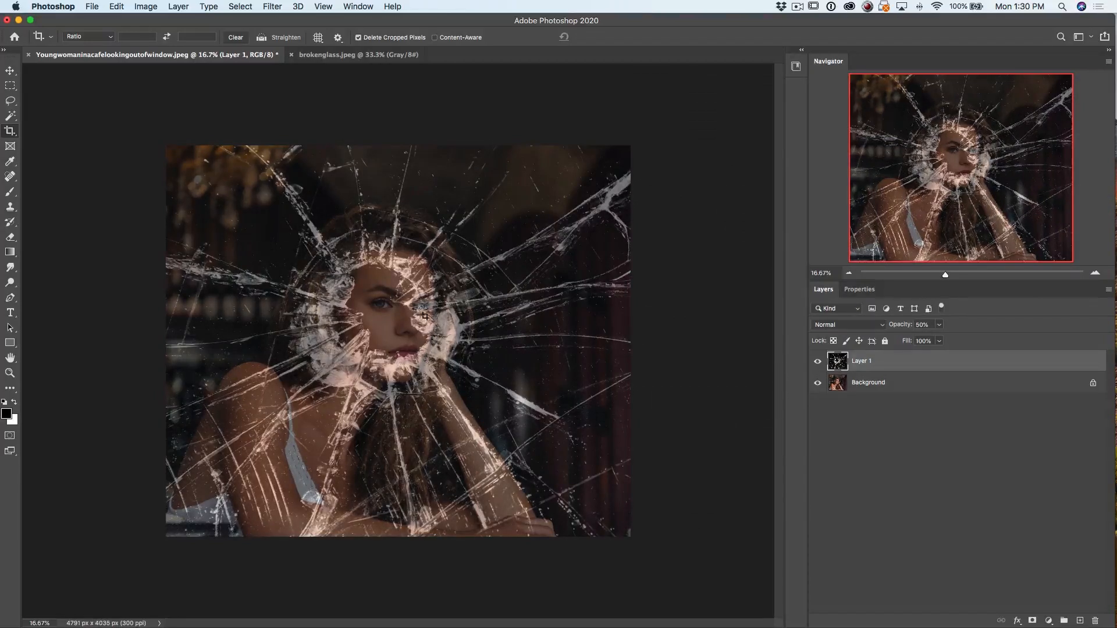
Switch to the Move tool and set the broken glass layer's opacity to 100%
{"action": "left_click", "coordinate": [9, 70]}
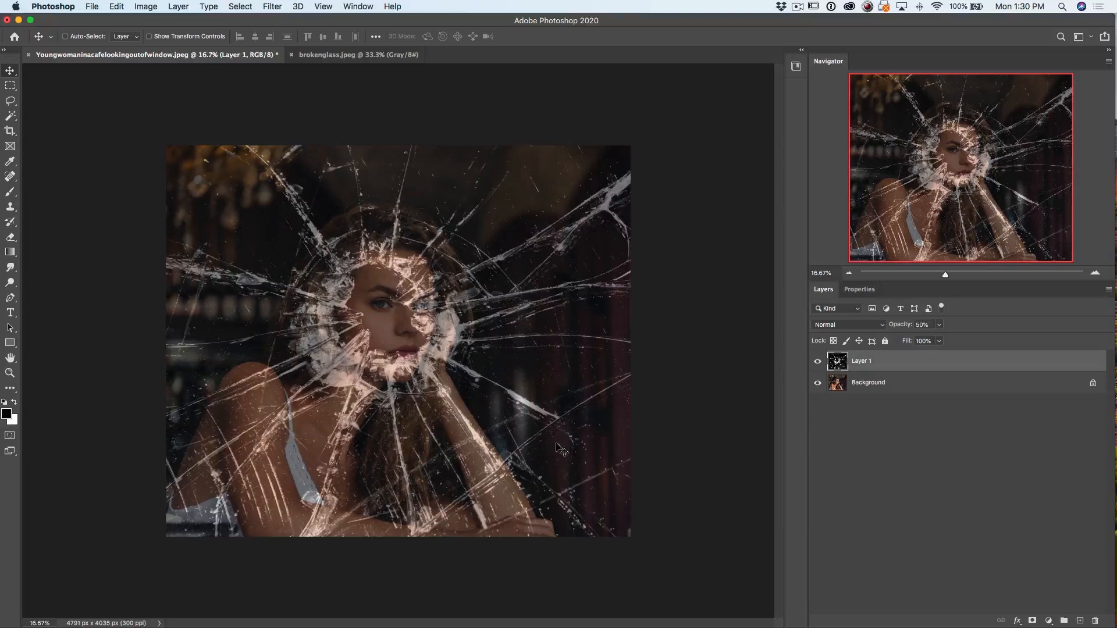
{"action": "left_click_drag", "start_coordinate": [900, 327], "coordinate": [965, 317]}
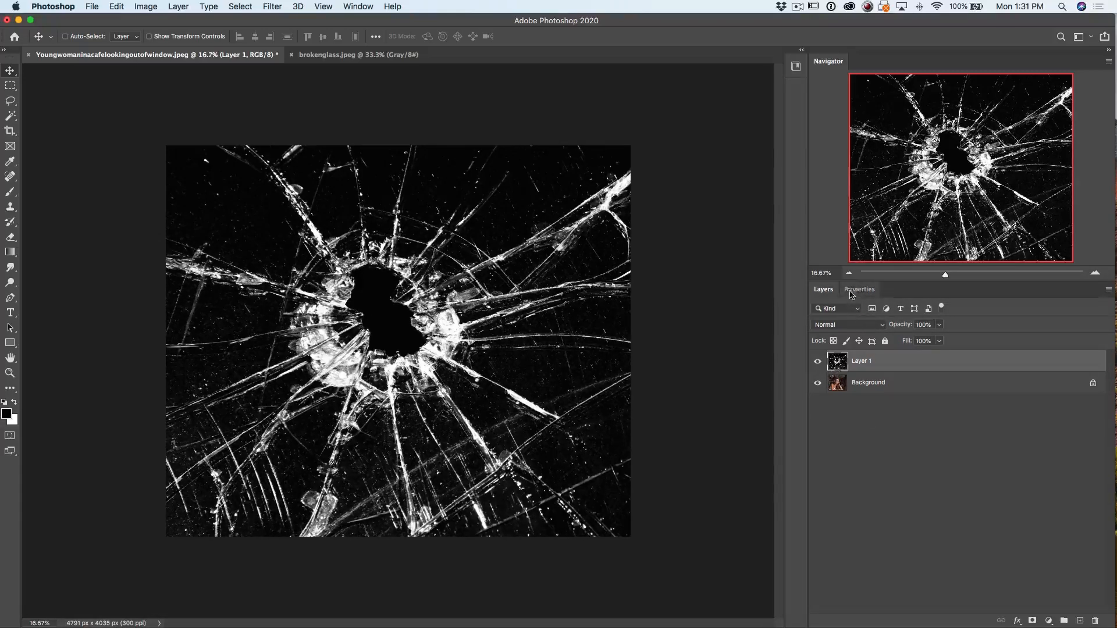
Display the Channels panel and dock it alongside Layers and Properties
{"action": "left_click", "coordinate": [357, 6]}
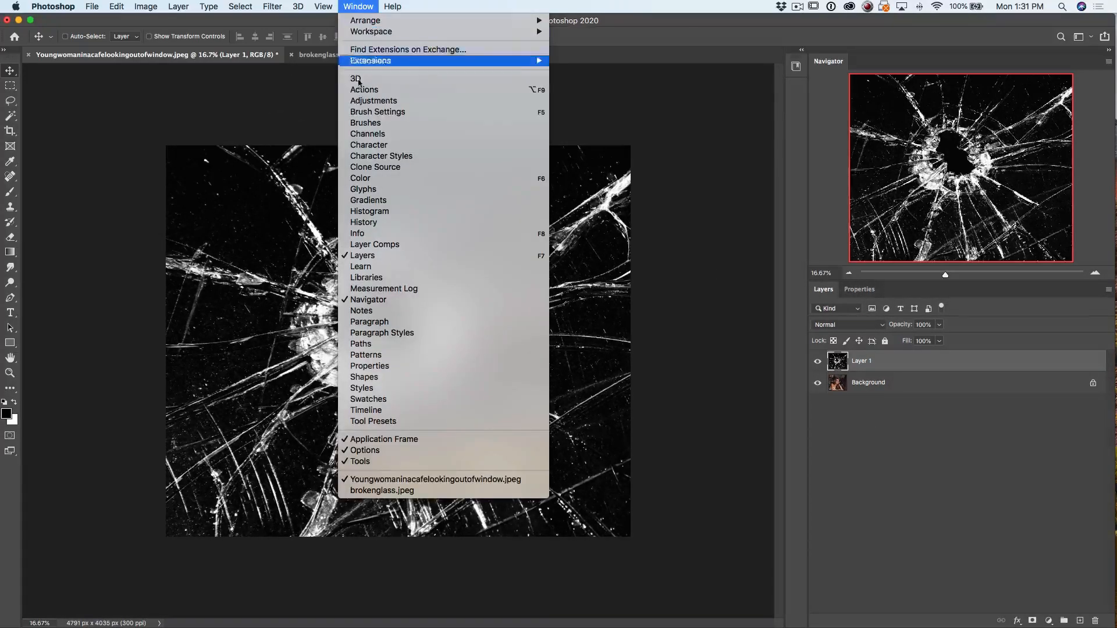
{"action": "left_click", "coordinate": [381, 135]}
{"action": "left_click_drag", "start_coordinate": [435, 207], "coordinate": [894, 291]}
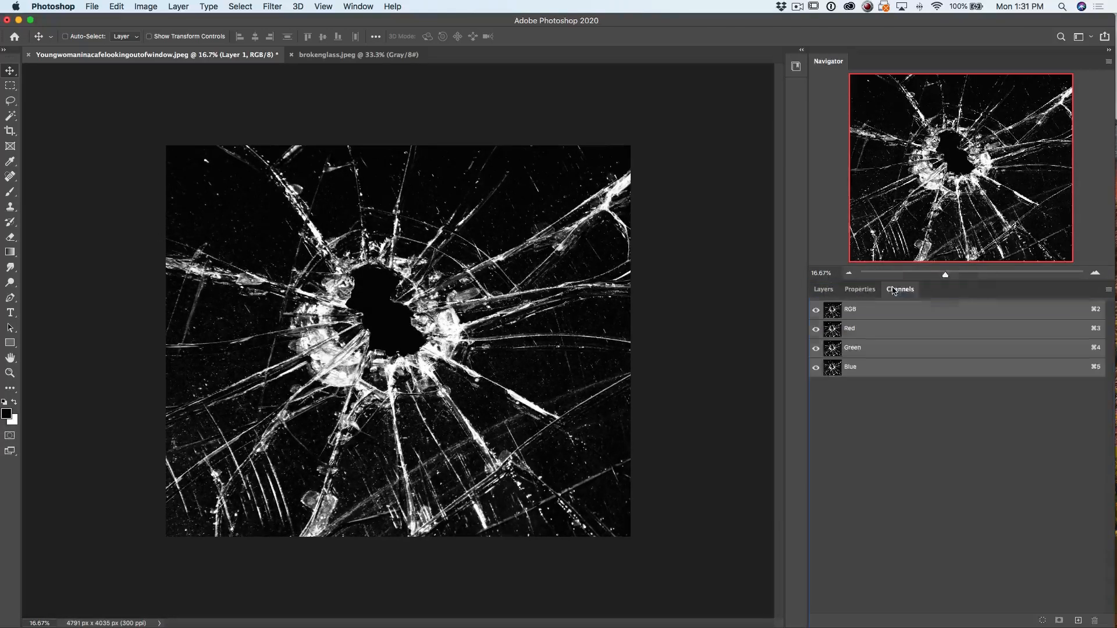
{"action": "left_click", "coordinate": [823, 289]}
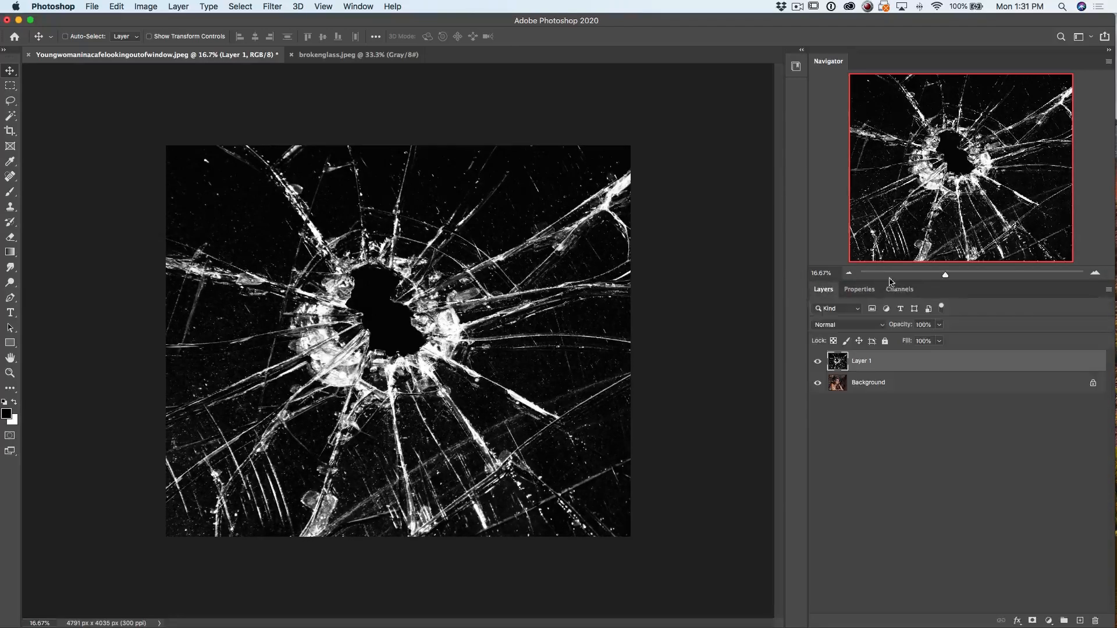
{"action": "left_click", "coordinate": [896, 290]}
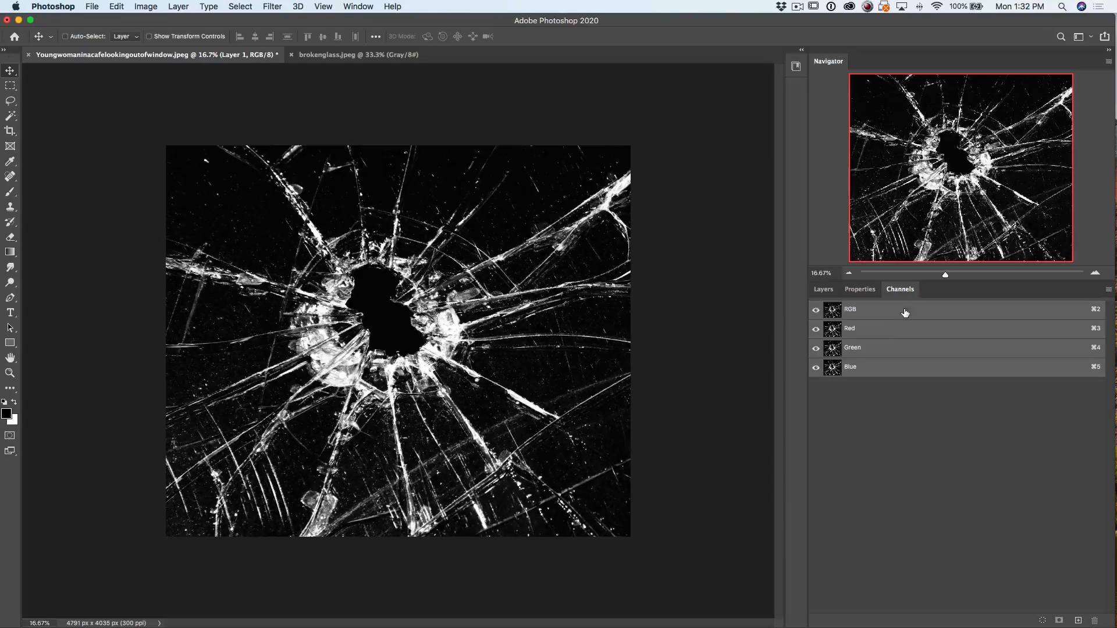
Compare the Red, Green and Blue channels individually, finishing with the RGB composite selected
{"action": "left_click", "coordinate": [898, 335]}
{"action": "left_click", "coordinate": [897, 350]}
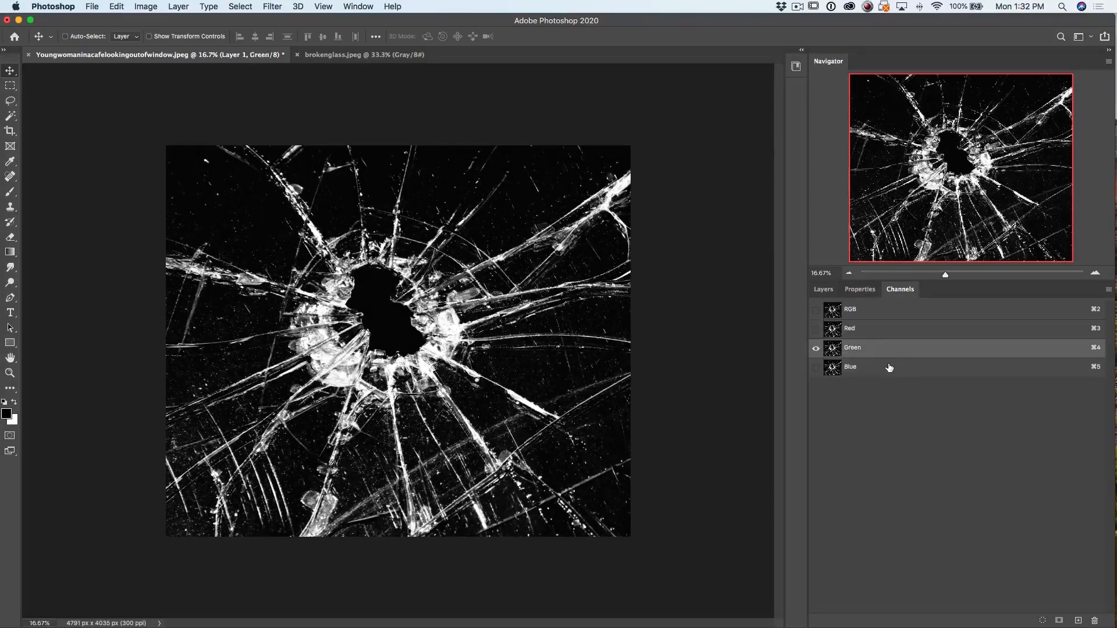
{"action": "left_click", "coordinate": [889, 367]}
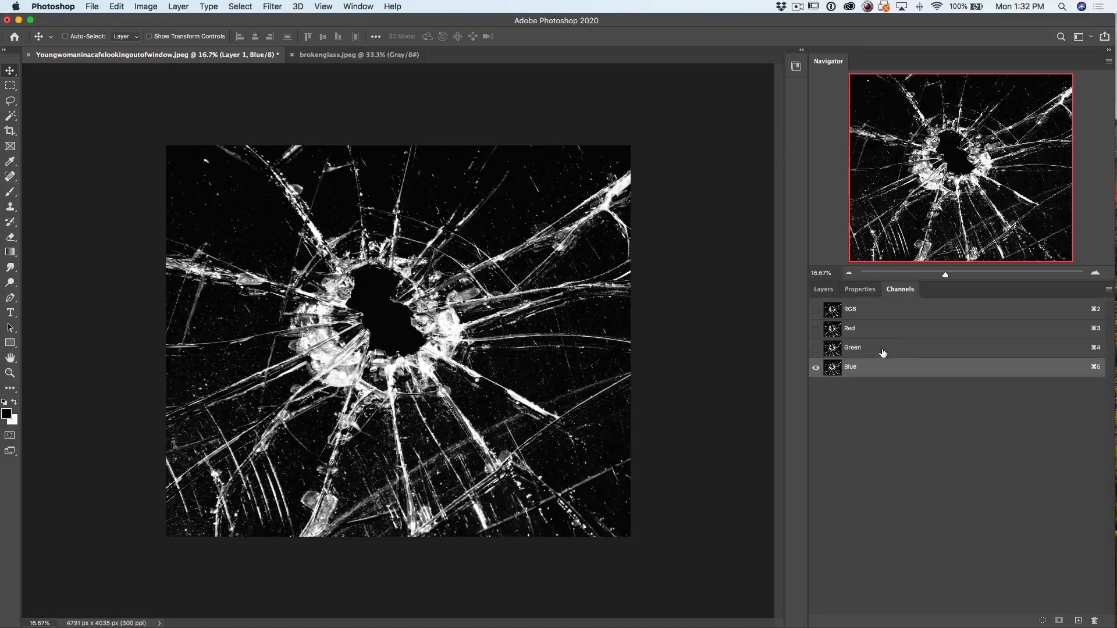
{"action": "left_click", "coordinate": [884, 349]}
{"action": "left_click", "coordinate": [886, 331]}
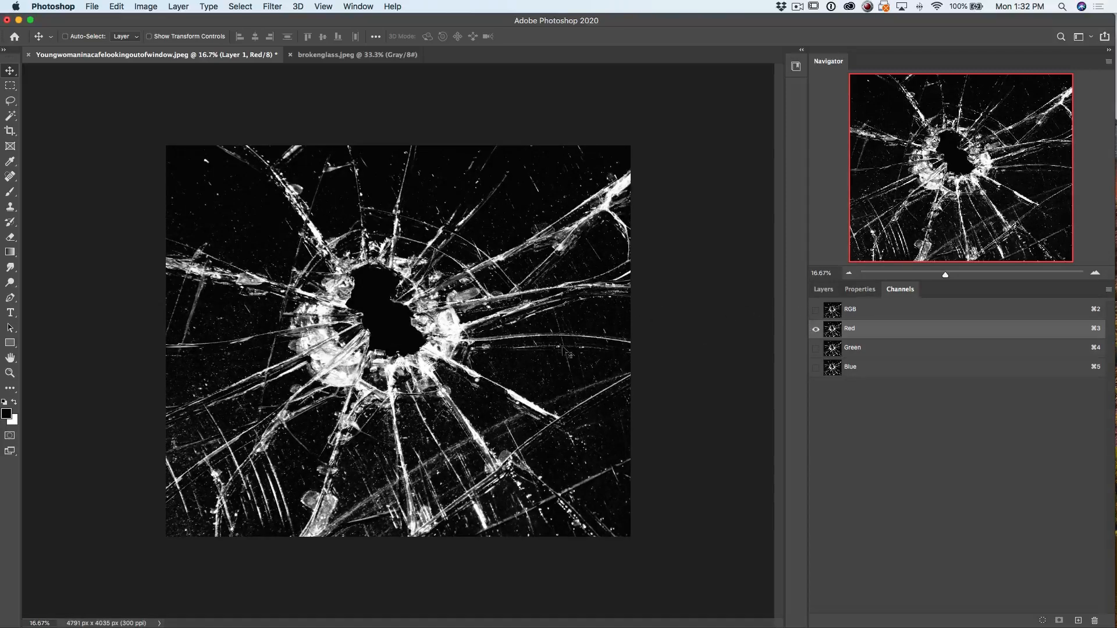
{"action": "left_click", "coordinate": [816, 309]}
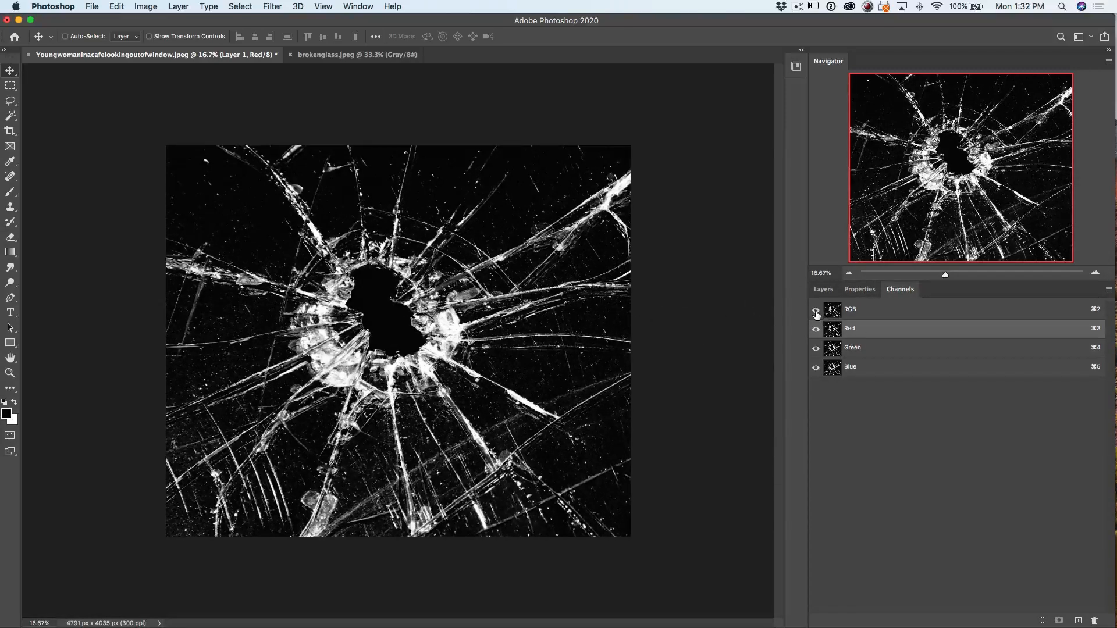
{"action": "left_click", "coordinate": [872, 313]}
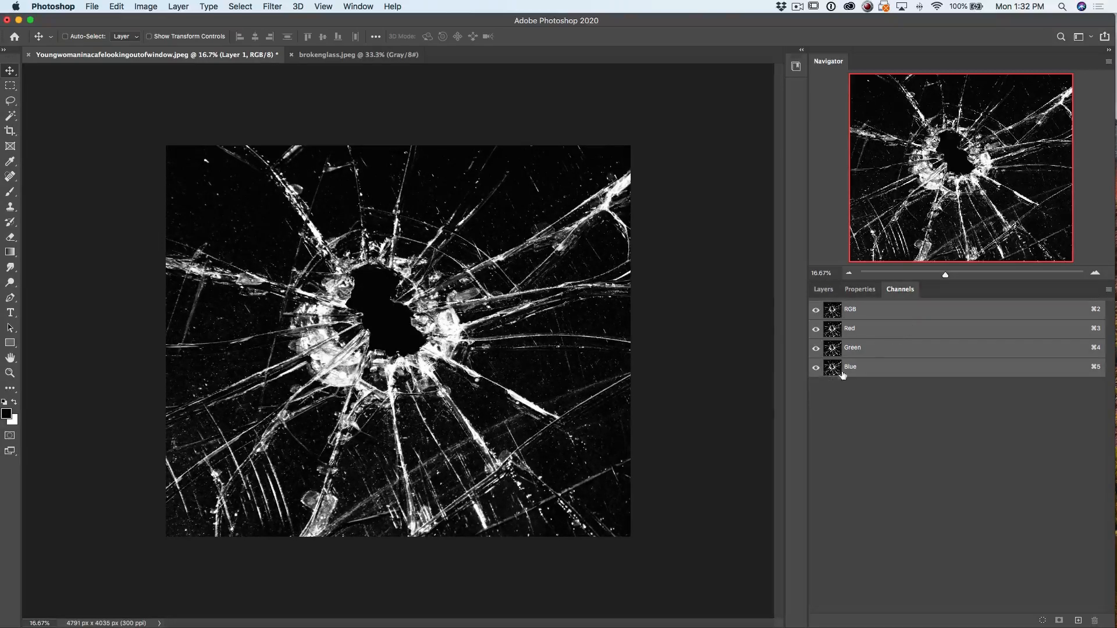
Duplicate the Red channel into a new document named map
{"action": "left_click", "coordinate": [889, 333]}
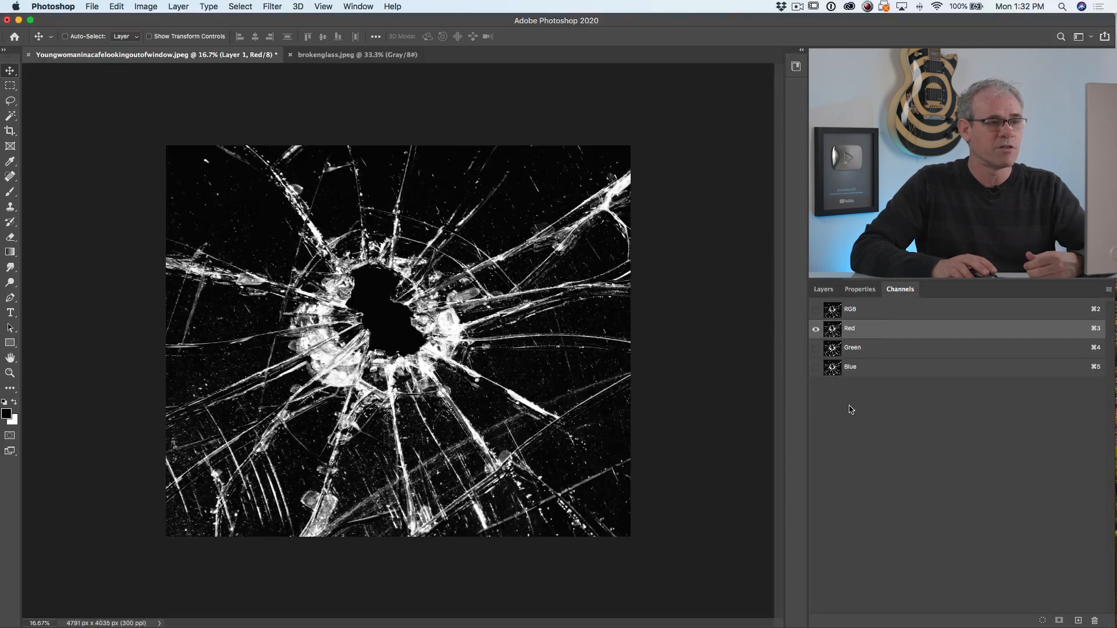
{"action": "right_click", "coordinate": [871, 330]}
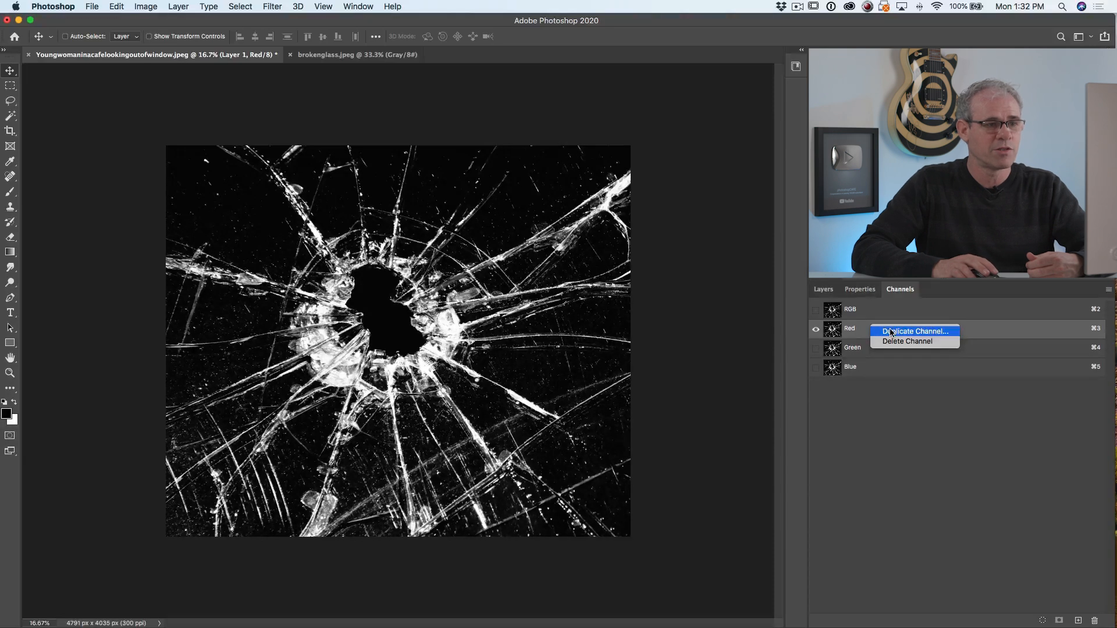
{"action": "left_click", "coordinate": [891, 333]}
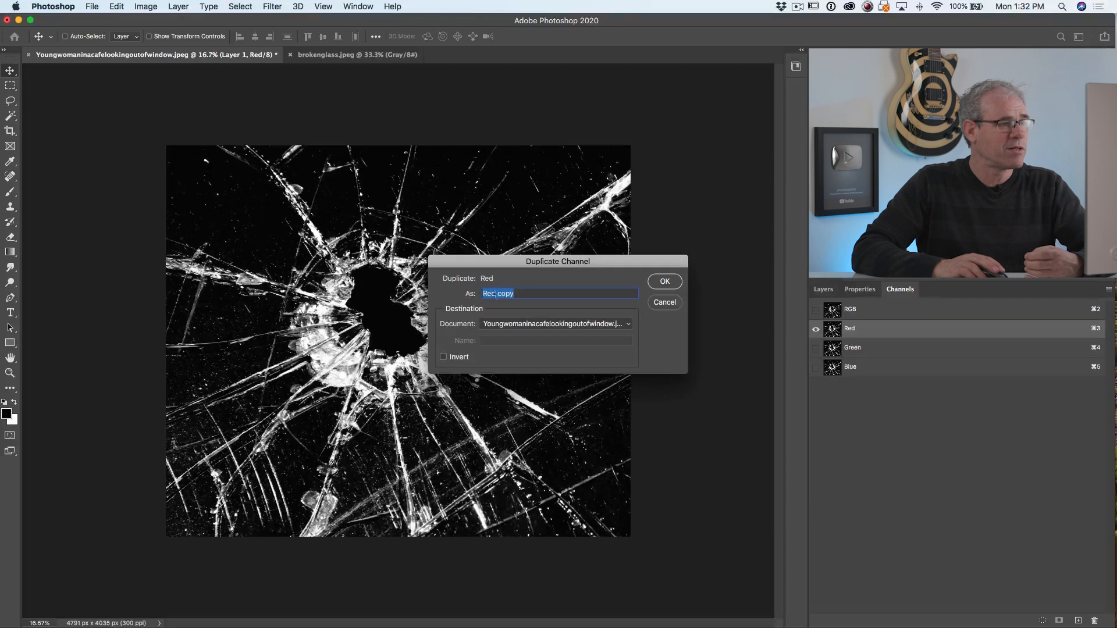
{"action": "left_click", "coordinate": [487, 328]}
{"action": "left_click", "coordinate": [507, 336]}
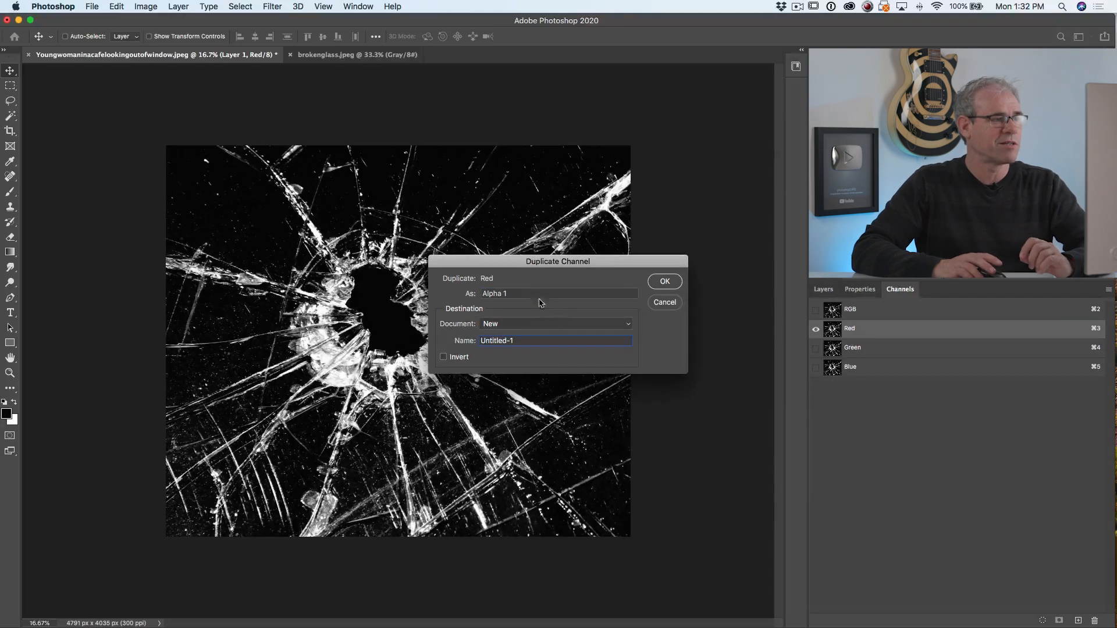
{"action": "left_click_drag", "start_coordinate": [476, 286], "coordinate": [470, 288]}
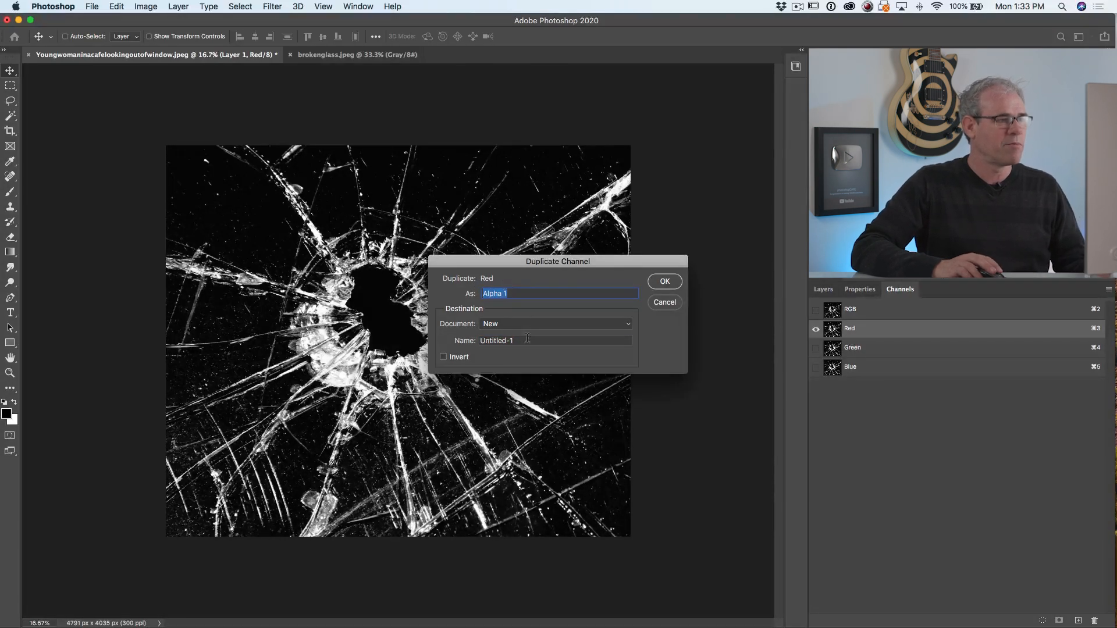
{"action": "left_click_drag", "start_coordinate": [527, 340], "coordinate": [445, 342]}
{"action": "type", "text": "map"}
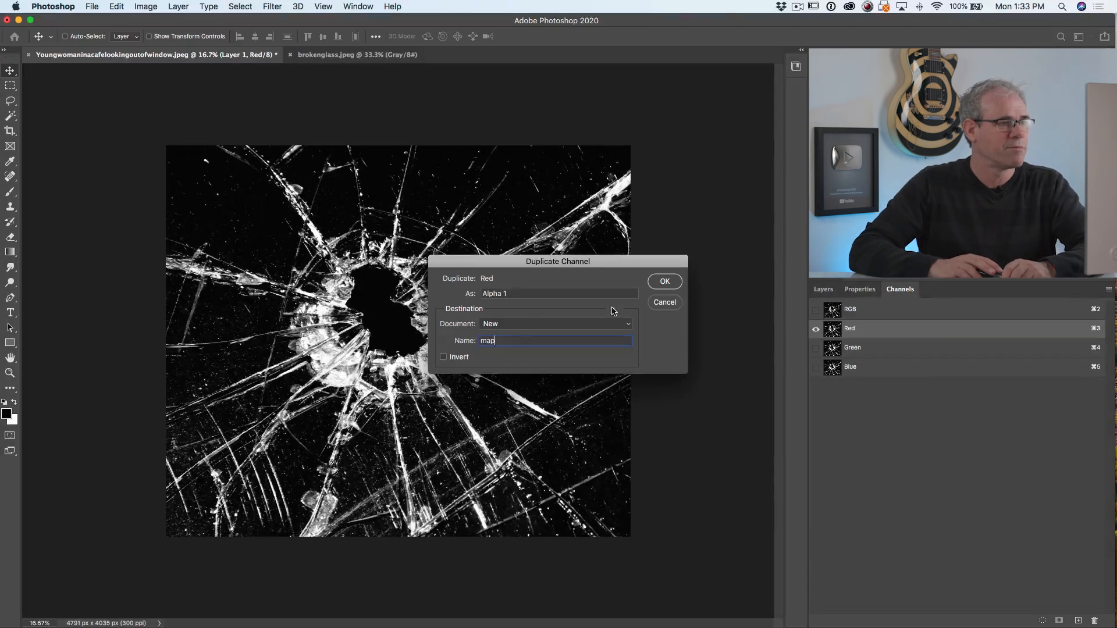
{"action": "left_click", "coordinate": [665, 280]}
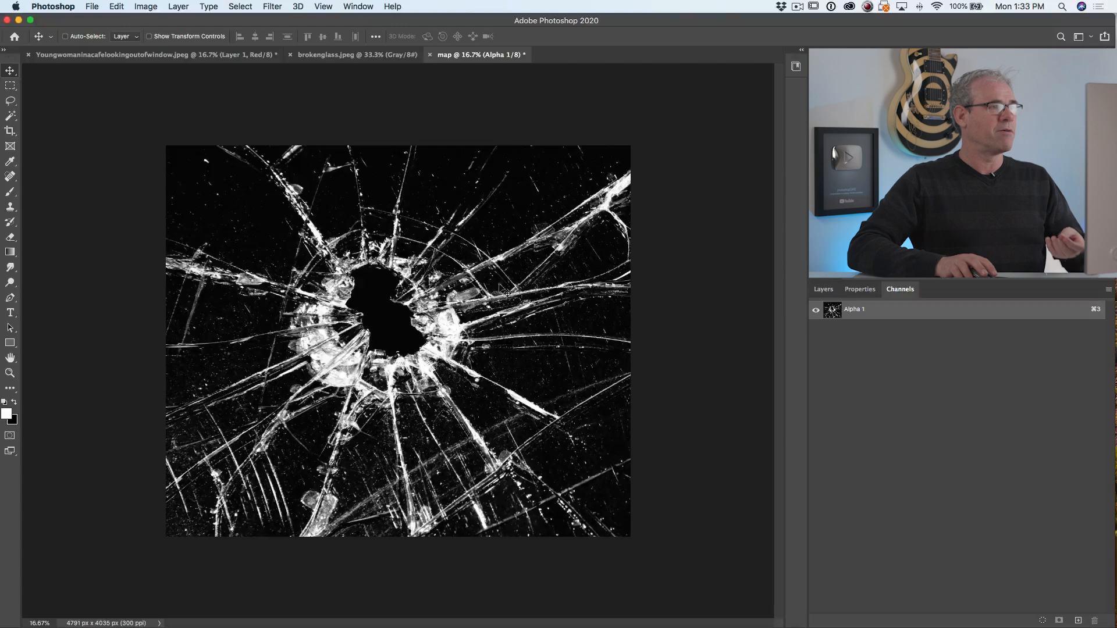
Save the new channel document to the Desktop as map.psd in Photoshop format and close it
{"action": "left_click", "coordinate": [94, 7]}
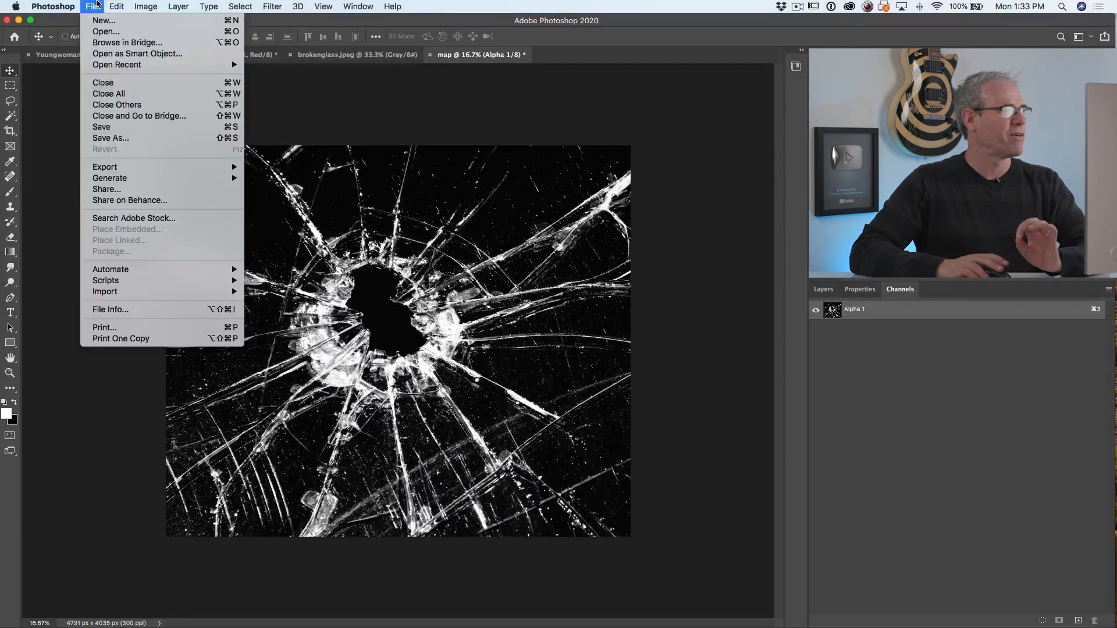
{"action": "left_click", "coordinate": [110, 138]}
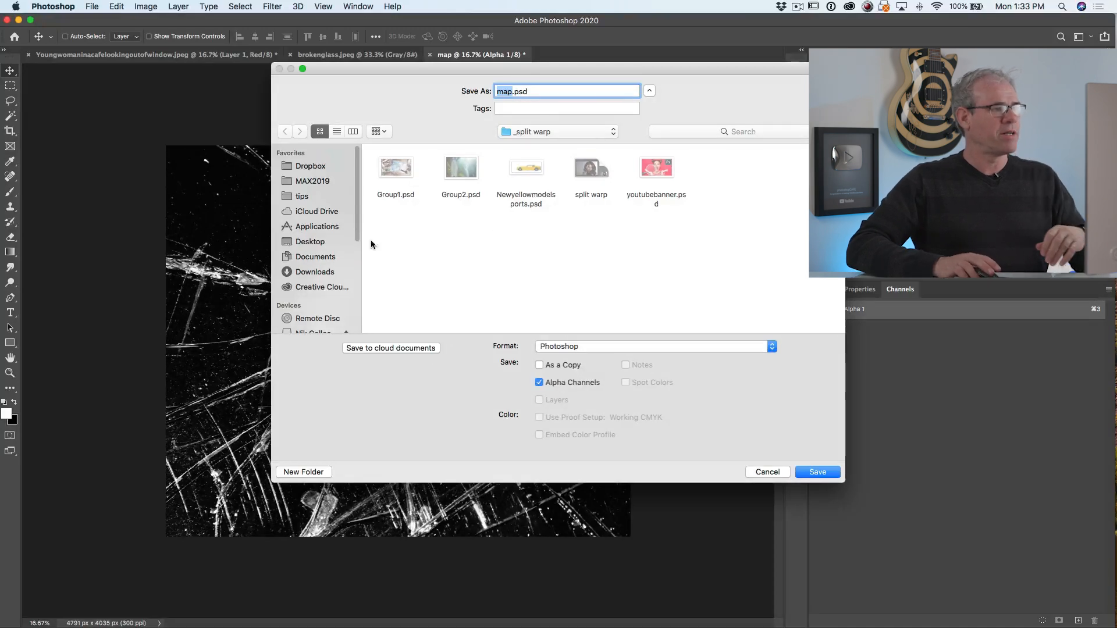
{"action": "left_click", "coordinate": [310, 241]}
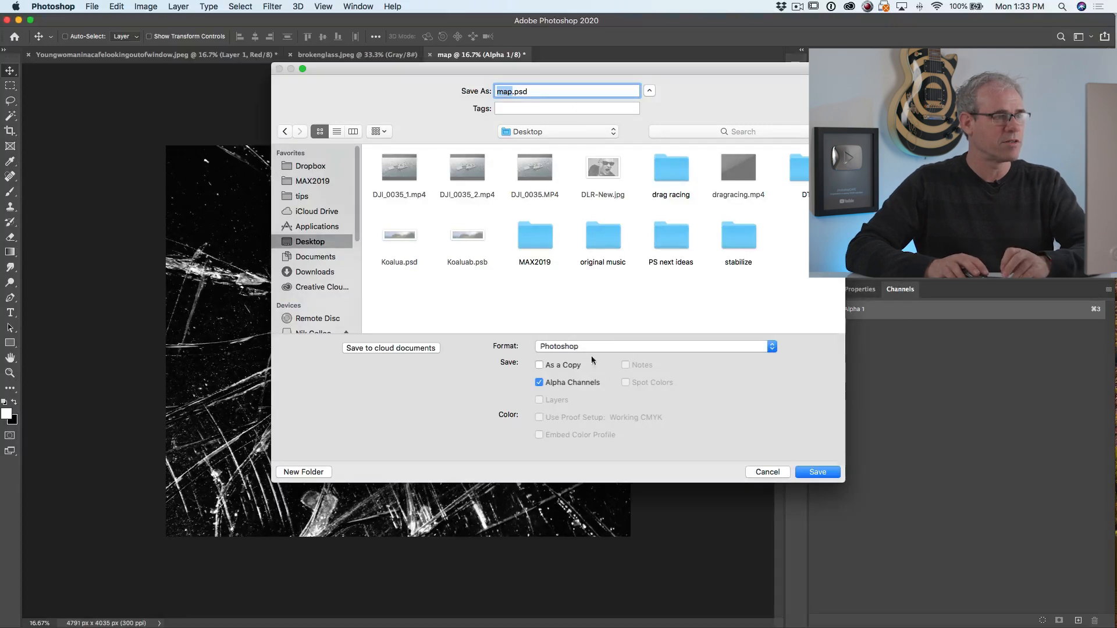
{"action": "left_click", "coordinate": [813, 478]}
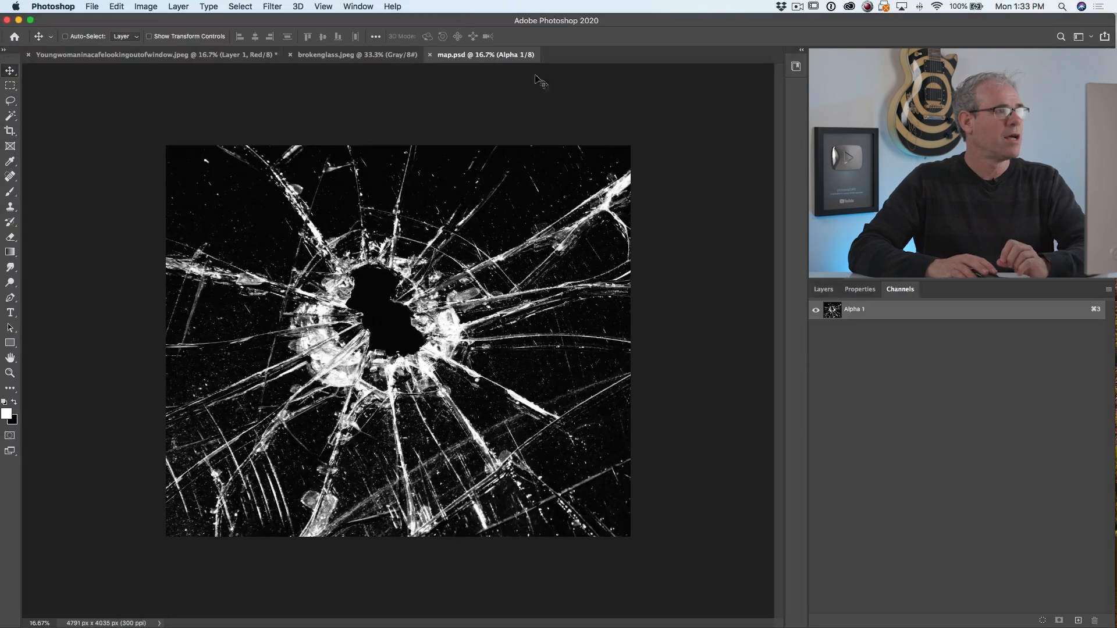
{"action": "left_click", "coordinate": [430, 55]}
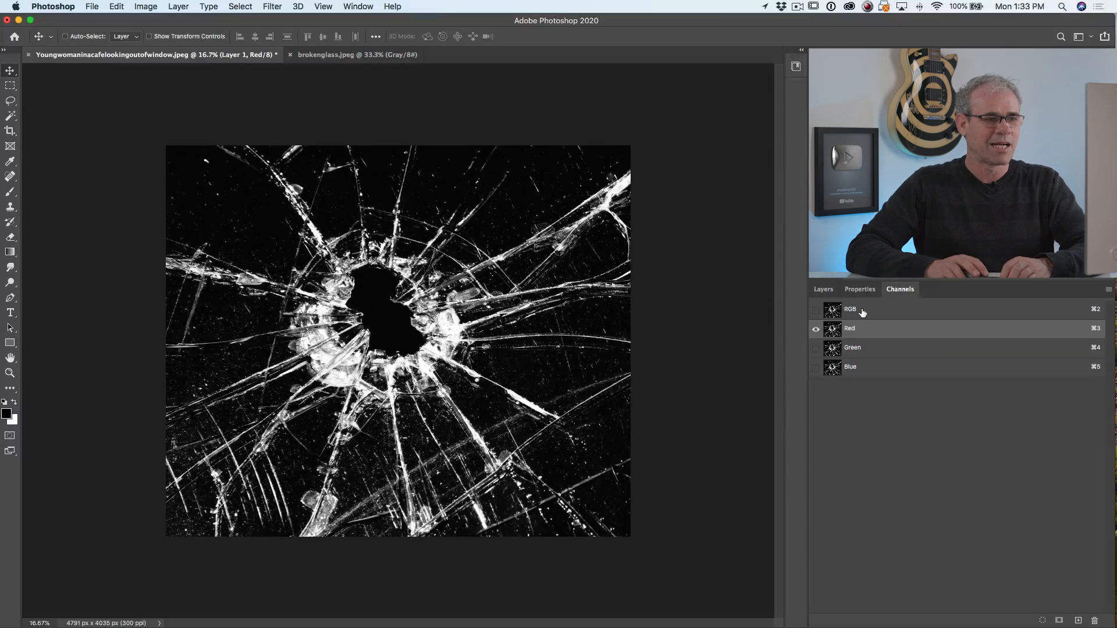
Reselect the RGB composite channel of the portrait document and hide the broken glass layer, Layer 1
{"action": "left_click", "coordinate": [862, 312]}
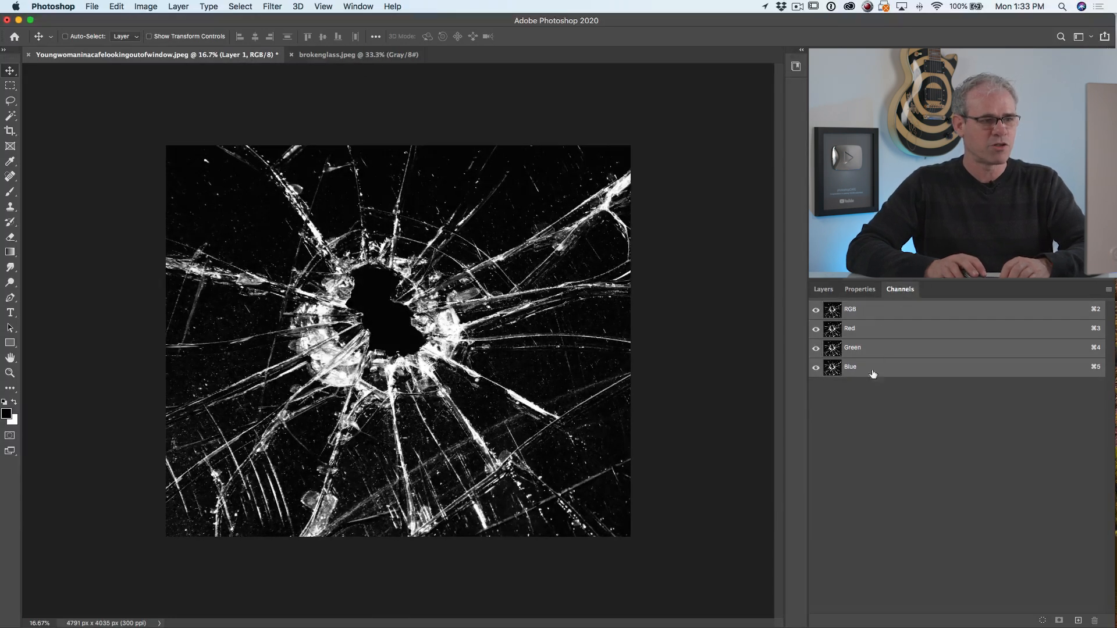
{"action": "left_click", "coordinate": [824, 290]}
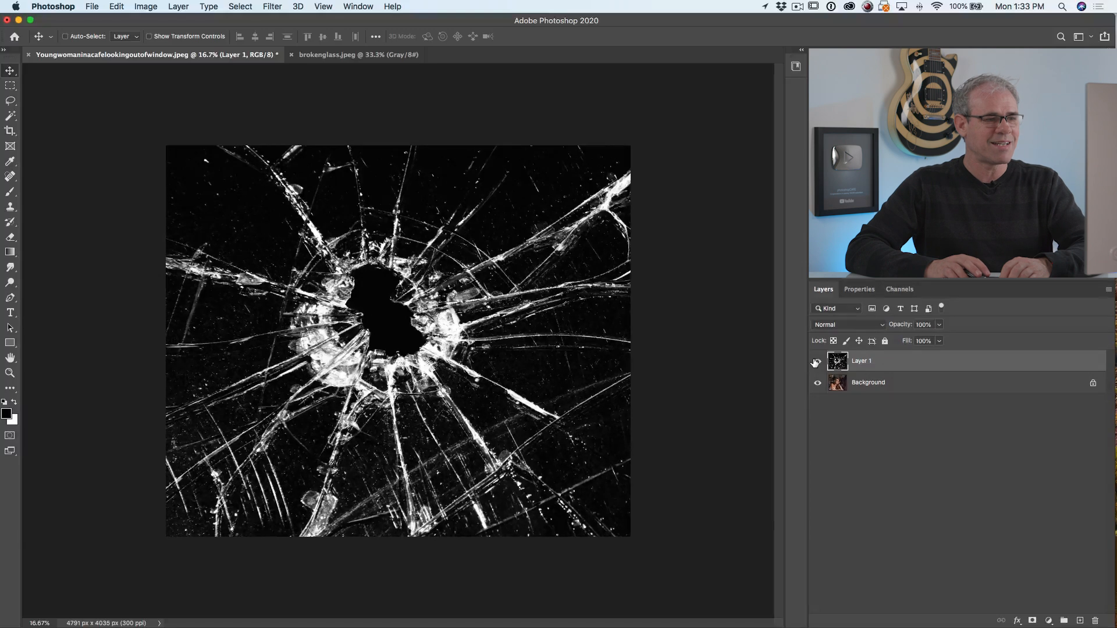
{"action": "left_click", "coordinate": [816, 362]}
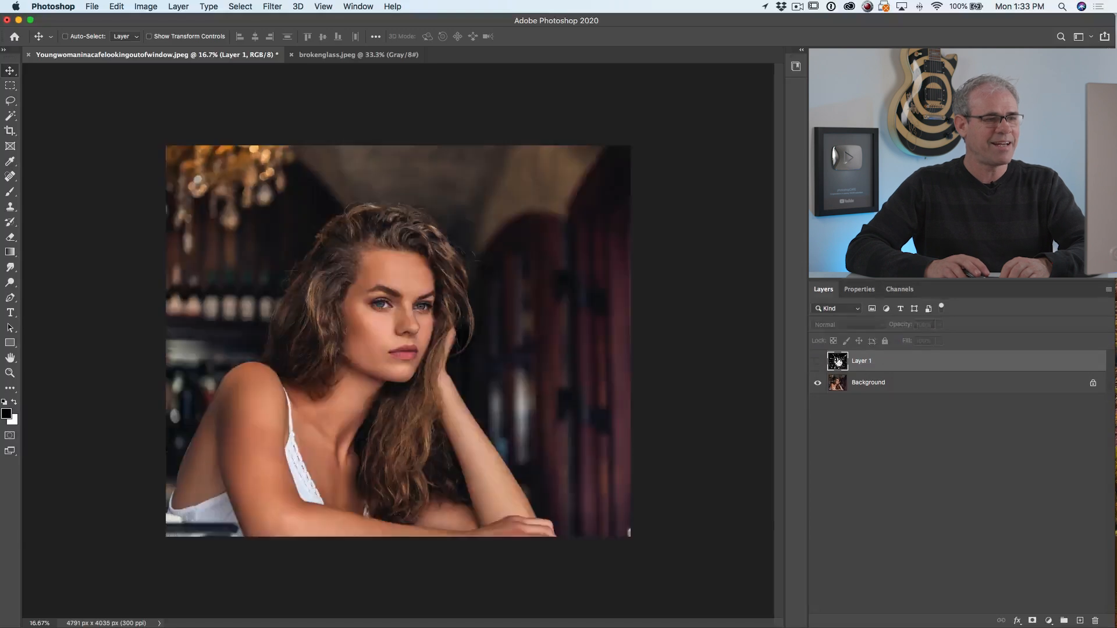
Duplicate the Background layer
{"action": "left_click", "coordinate": [888, 382]}
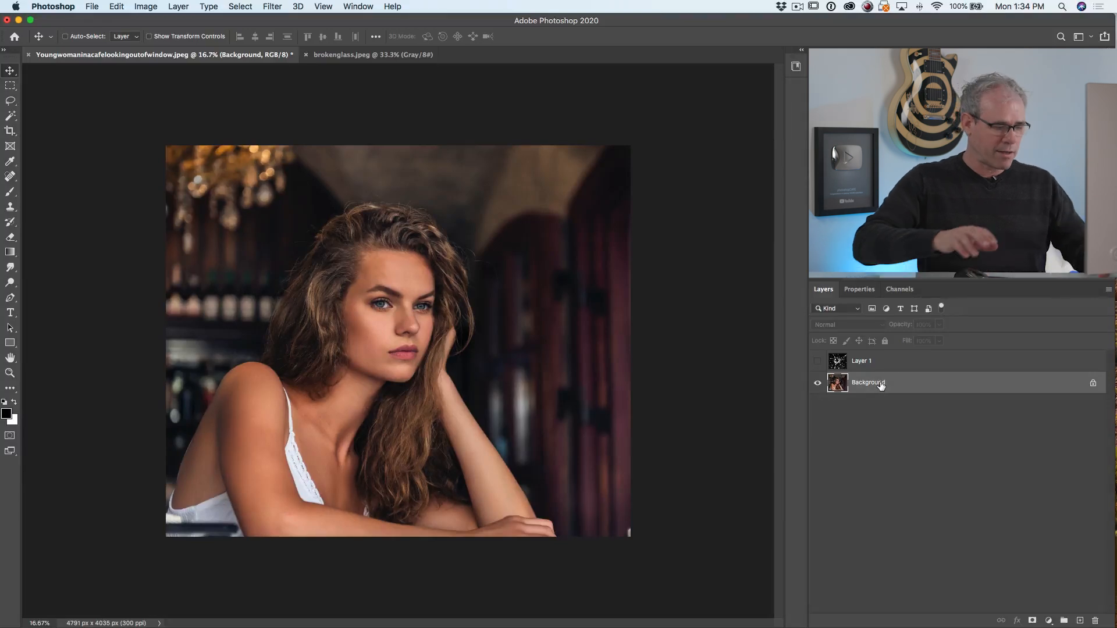
{"action": "key", "text": "super"}
{"action": "key", "text": "super+j"}
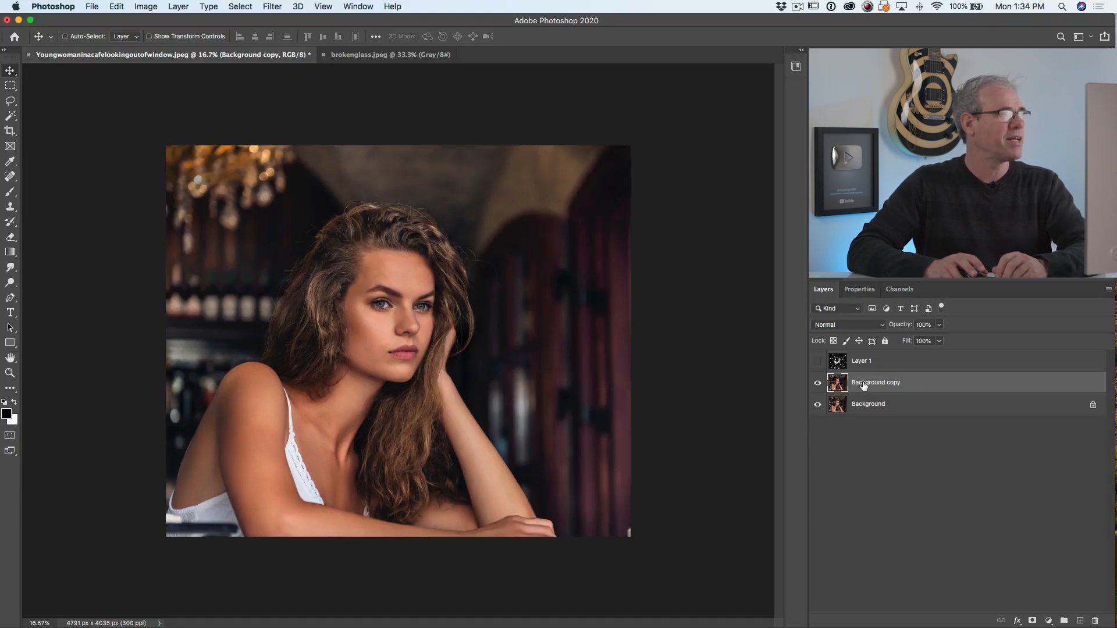
Apply the Displace filter to the Background copy with horizontal and vertical scale 35, Stretch To Fit and Repeat Edge Pixels, using map.psd
{"action": "left_click", "coordinate": [273, 6]}
{"action": "mouse_move", "coordinate": [307, 173]}
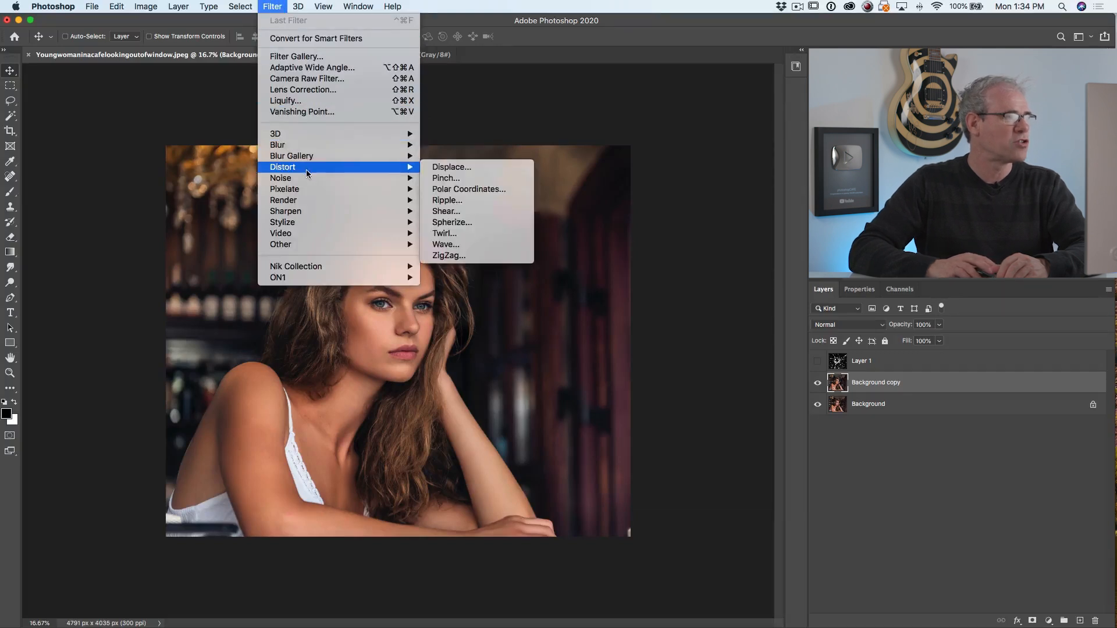
{"action": "left_click", "coordinate": [490, 168]}
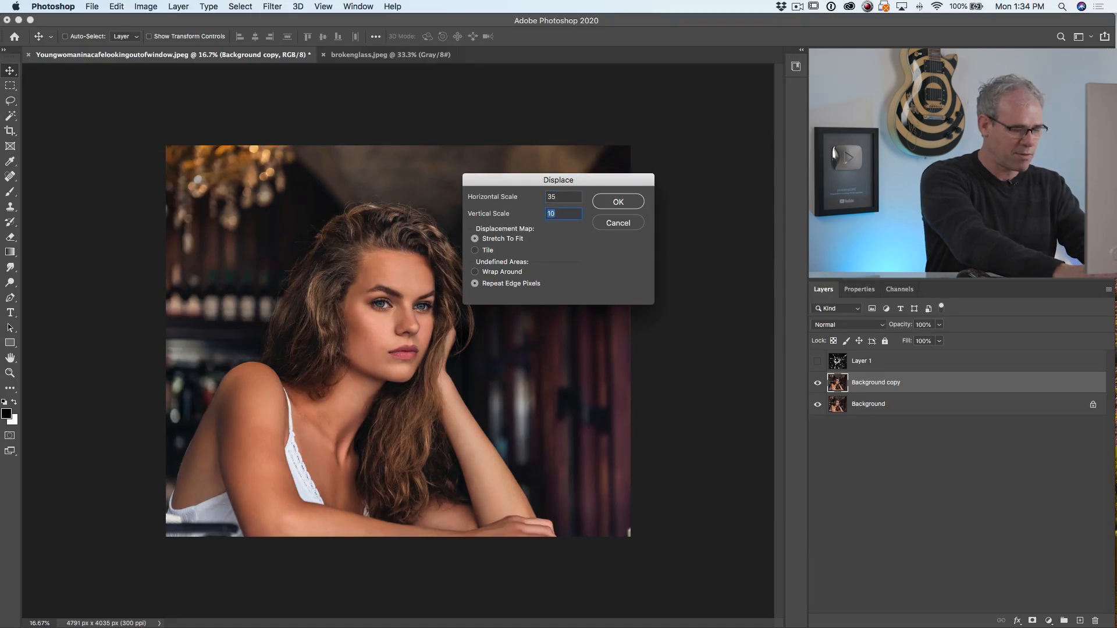
{"action": "type", "text": "35"}
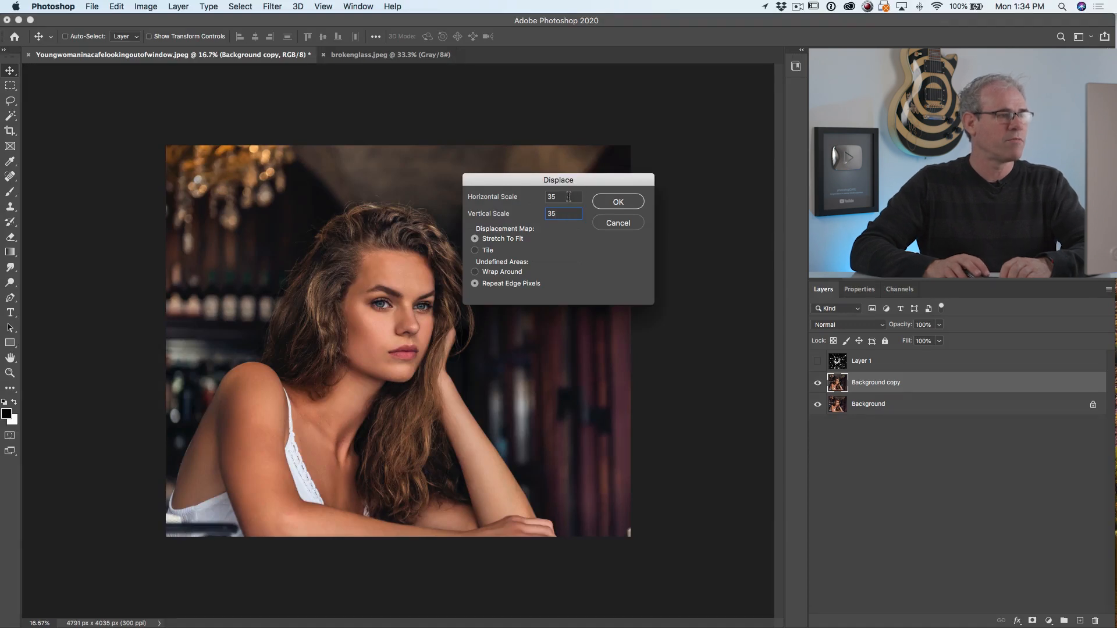
{"action": "left_click", "coordinate": [615, 200]}
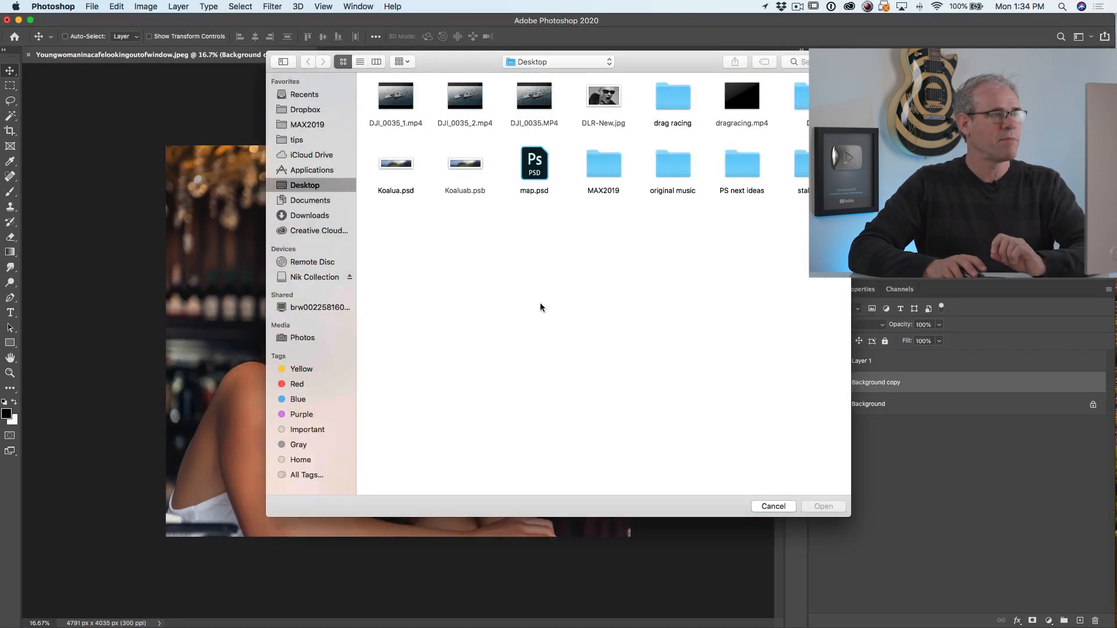
{"action": "left_click", "coordinate": [540, 181]}
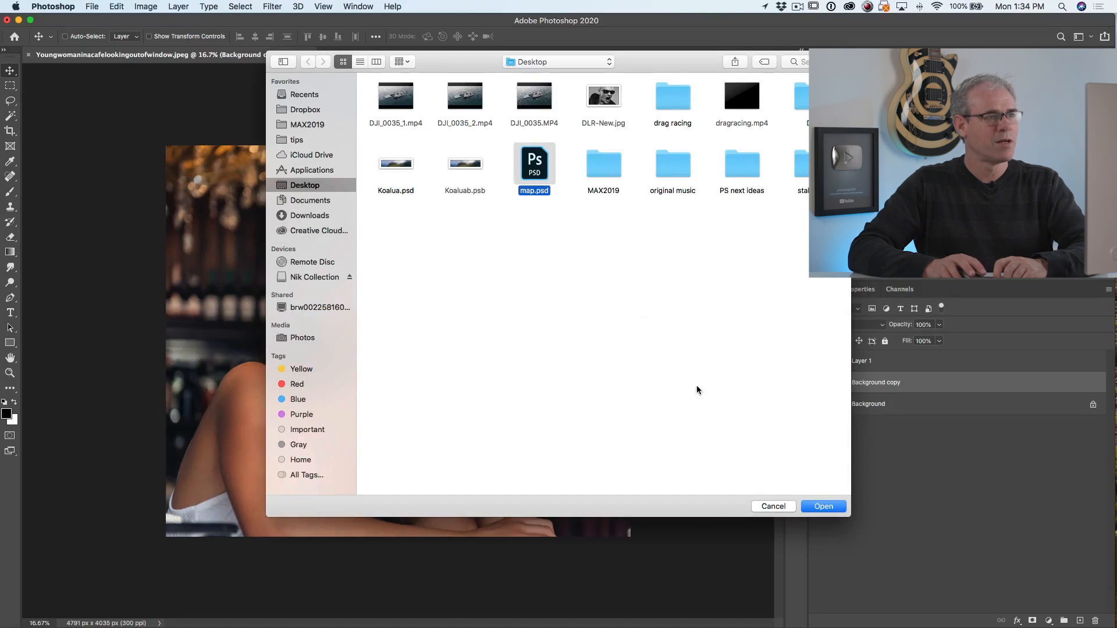
{"action": "left_click", "coordinate": [826, 506]}
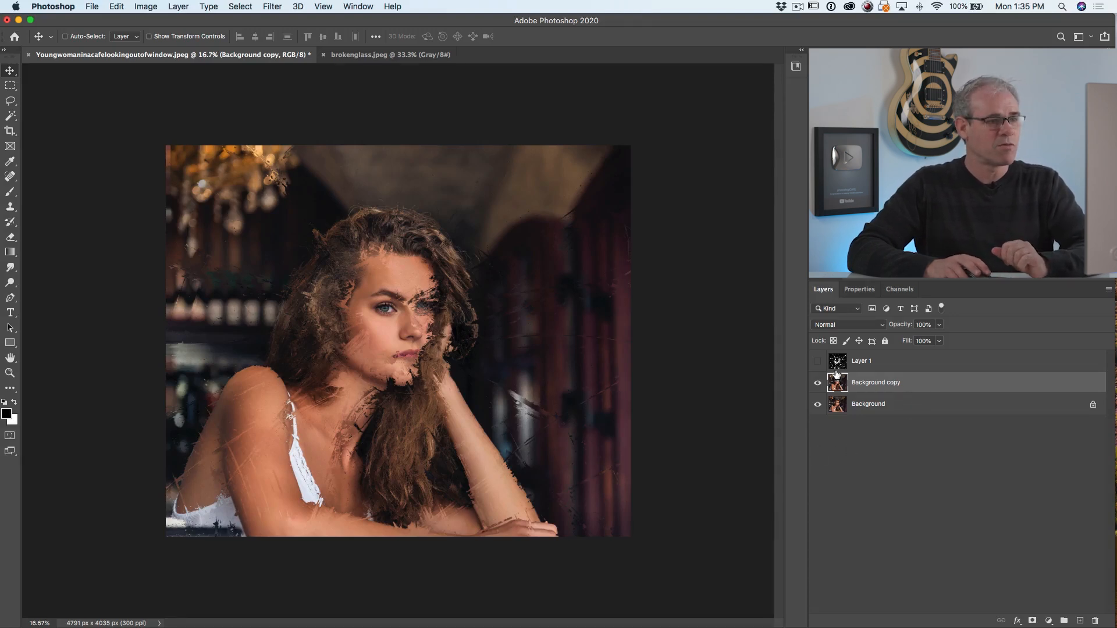
Show the broken glass layer, Layer 1, and set its blend mode to Screen
{"action": "left_click", "coordinate": [816, 361]}
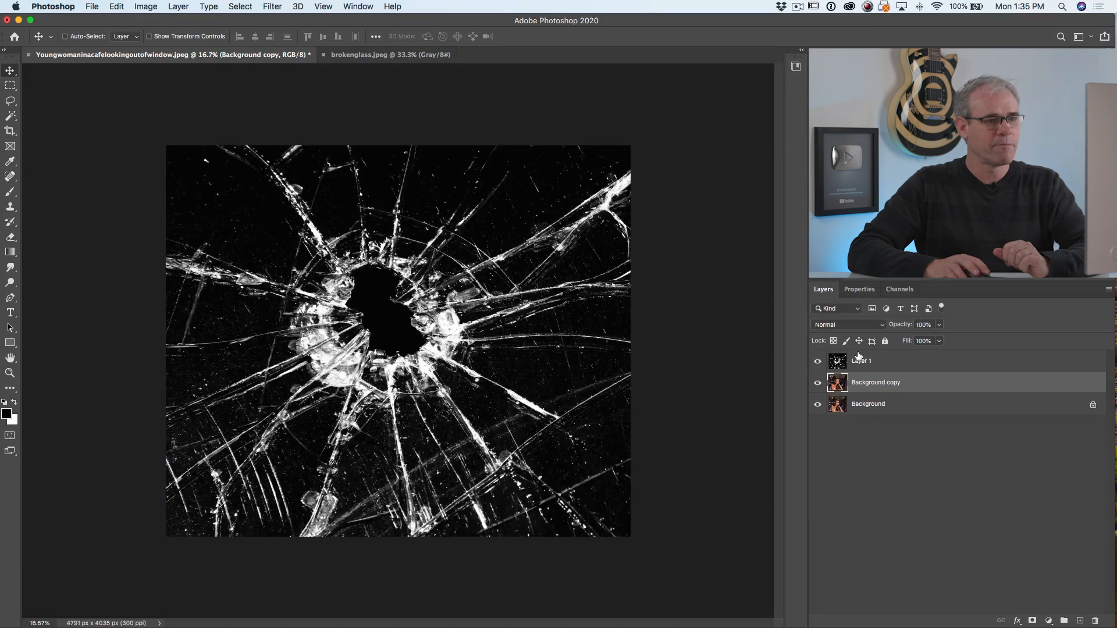
{"action": "left_click", "coordinate": [871, 360]}
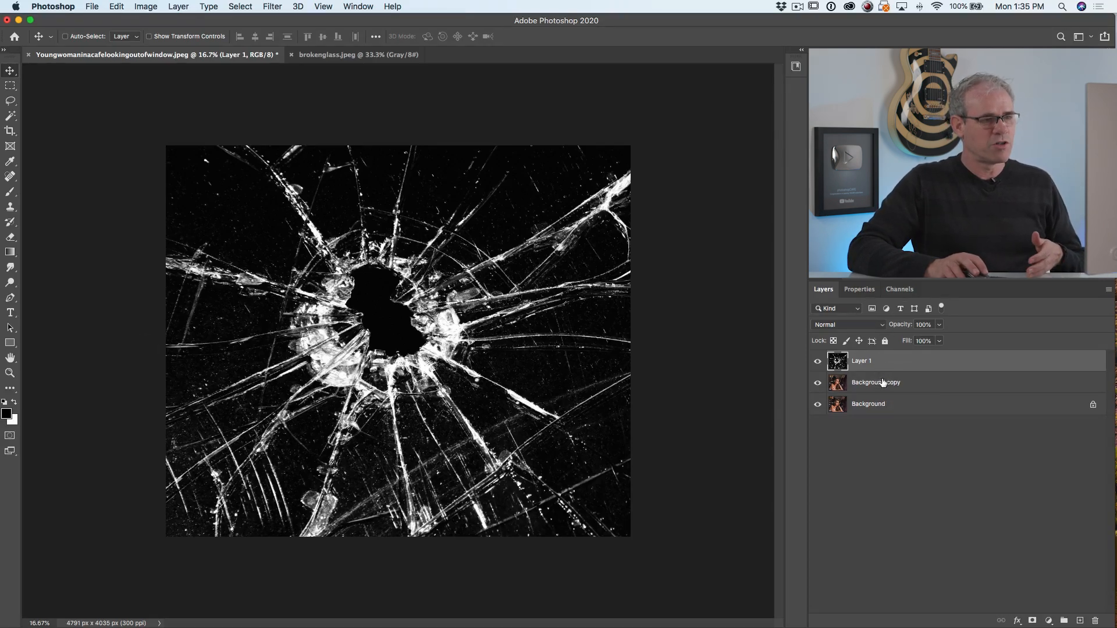
{"action": "left_click", "coordinate": [863, 330]}
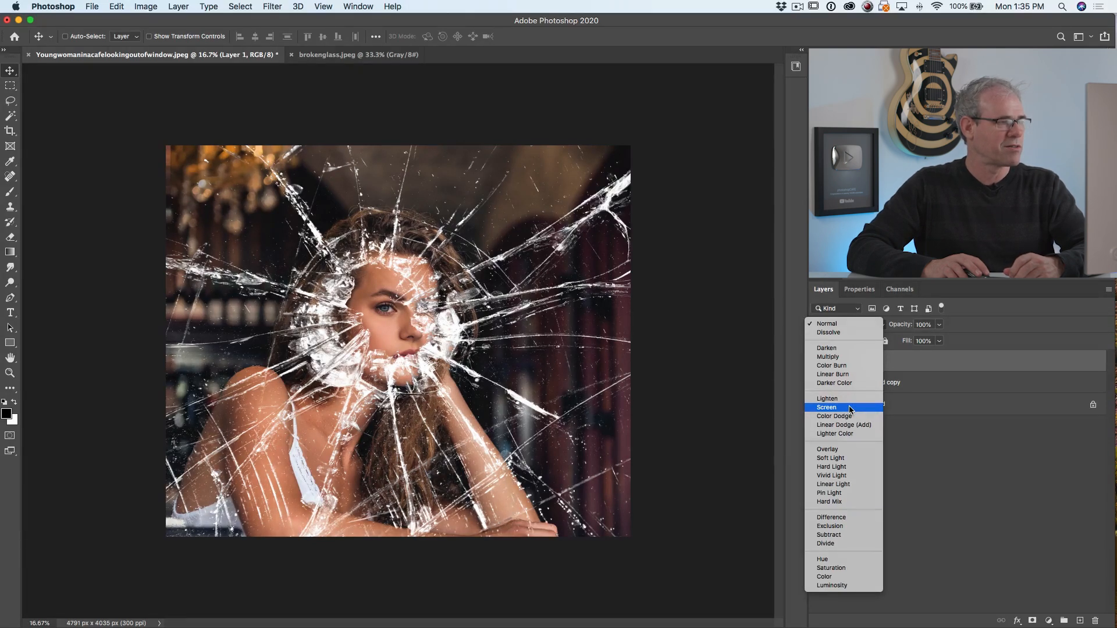
{"action": "left_click", "coordinate": [850, 409]}
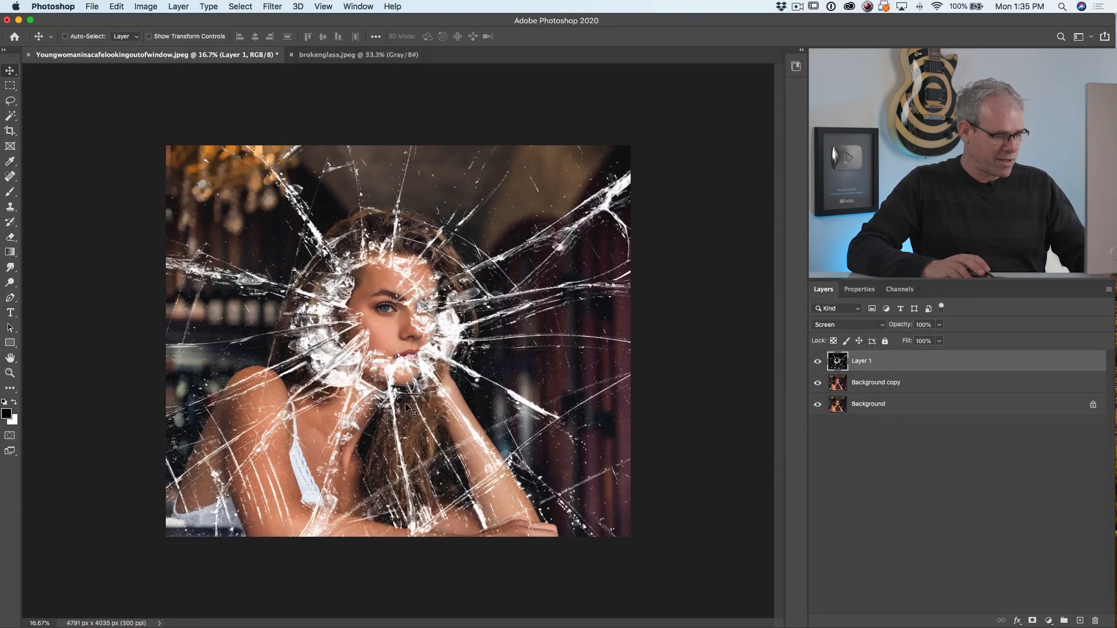
Compare the portrait under the glass with the displaced Background copy hidden and shown
{"action": "scroll", "coordinate": [408, 399], "scroll_direction": "up", "scroll_amount": 5}
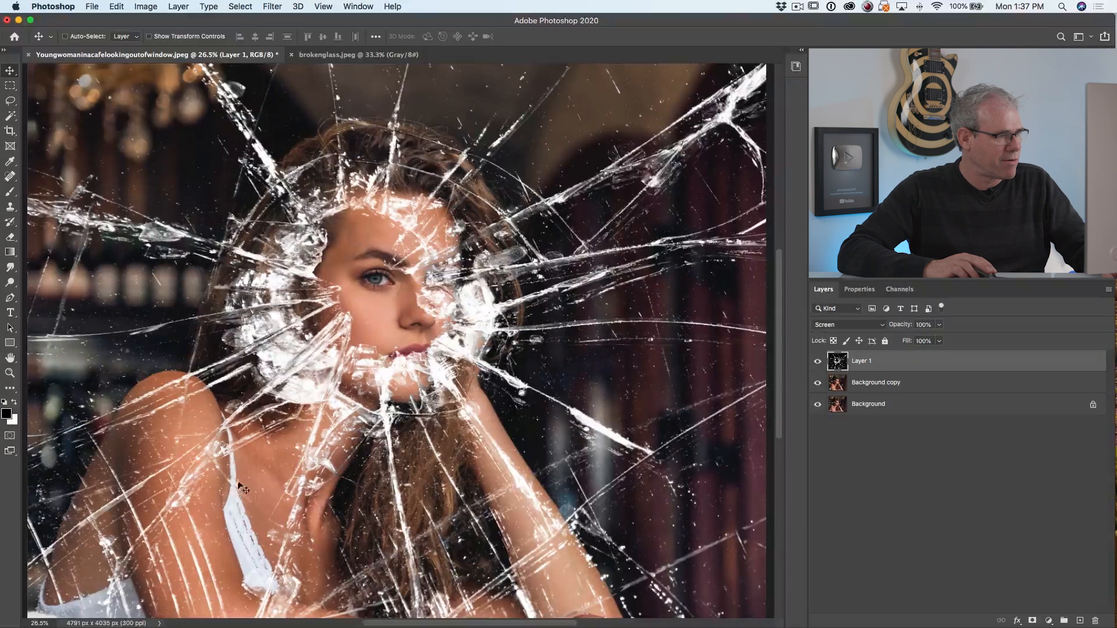
{"action": "left_click", "coordinate": [817, 383]}
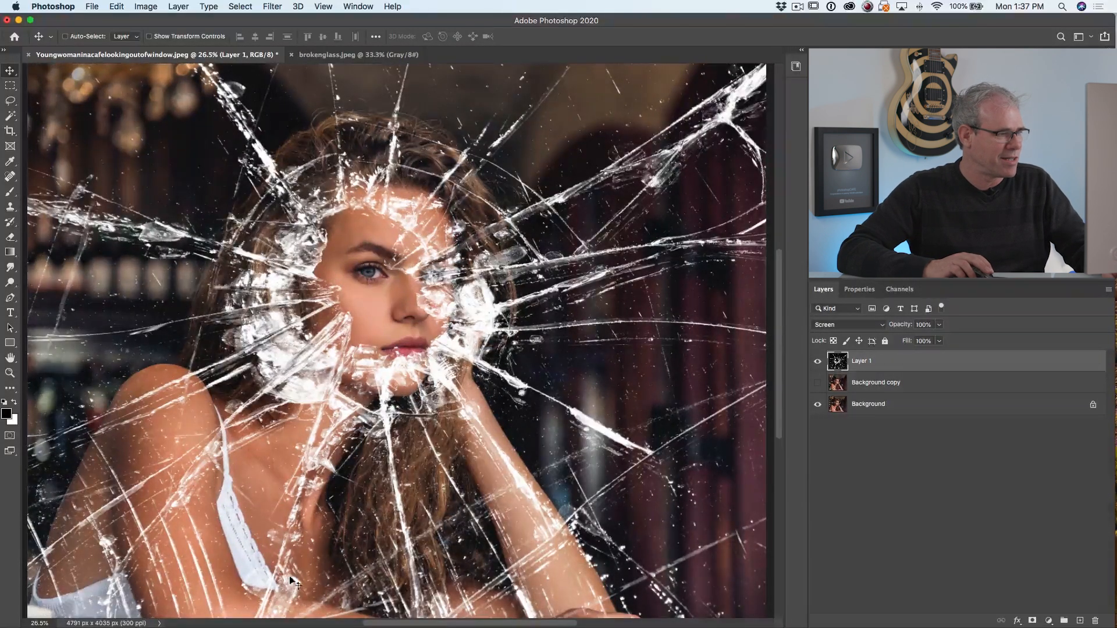
{"action": "left_click", "coordinate": [818, 385]}
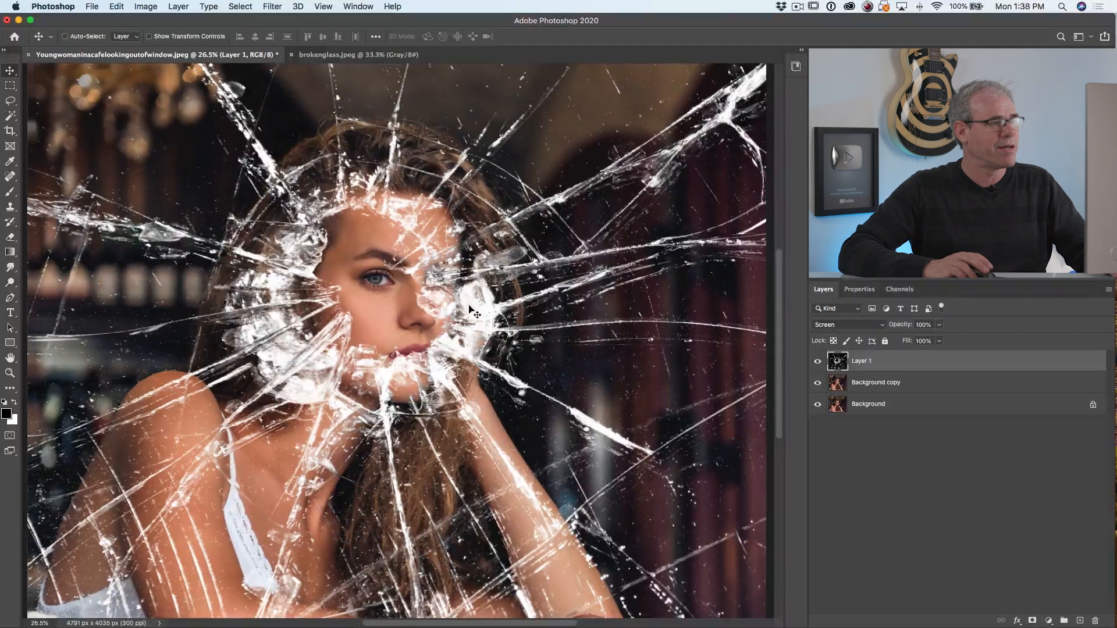
Set the blend mode of the broken glass layer, Layer 1, to Normal
{"action": "left_click", "coordinate": [884, 327]}
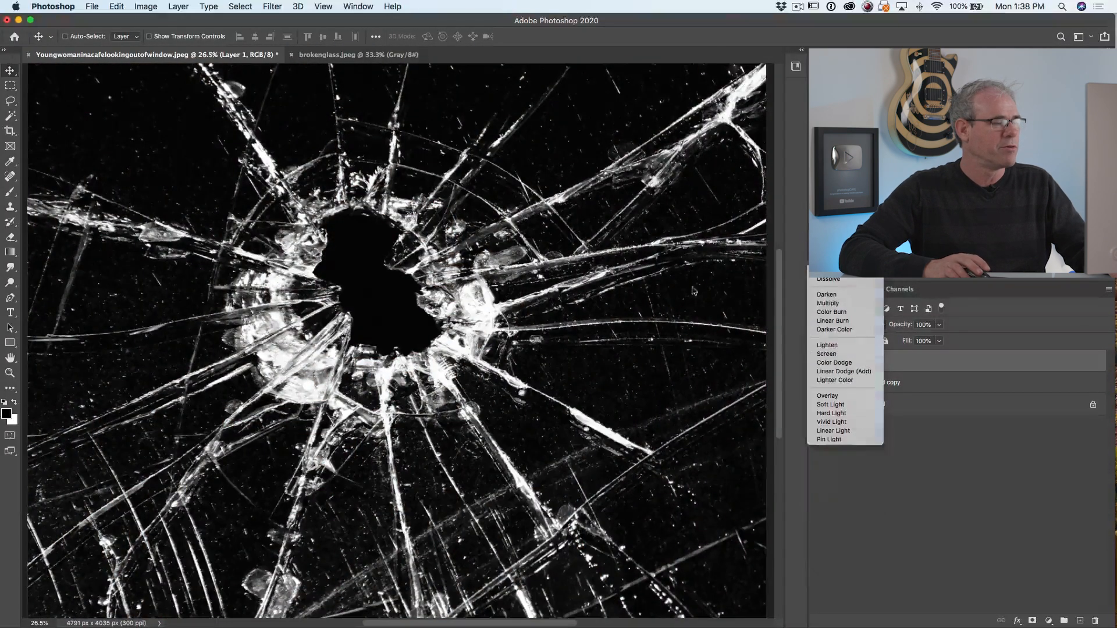
{"action": "left_click", "coordinate": [693, 291]}
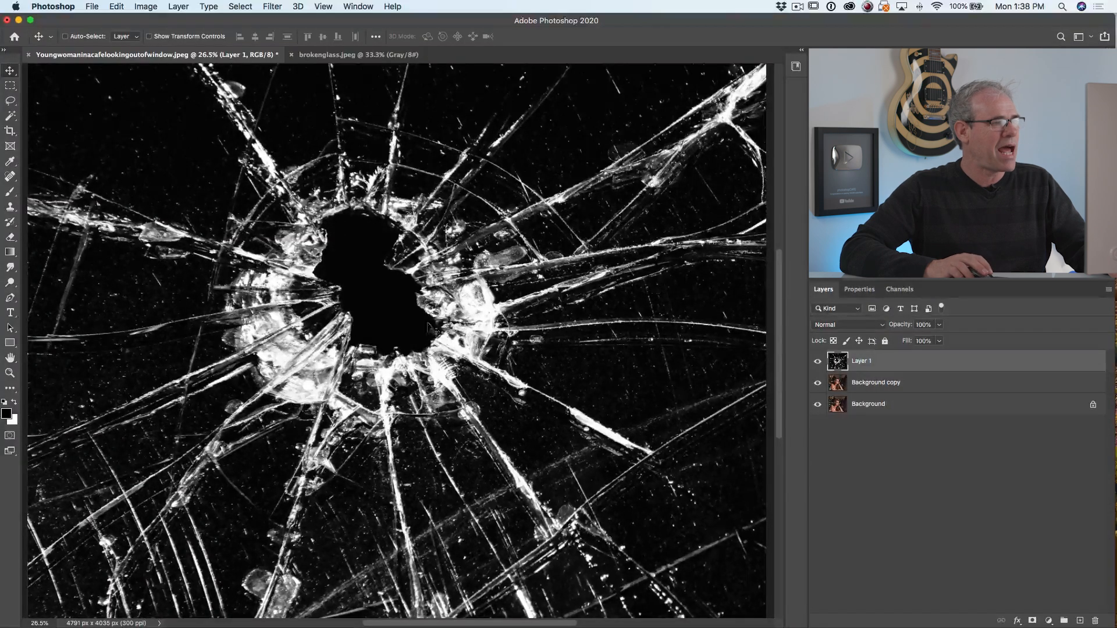
Try to select the black central hole in the glass with the Quick Selection tool, and clear the selection
{"action": "left_click", "coordinate": [11, 118]}
{"action": "left_click", "coordinate": [11, 118]}
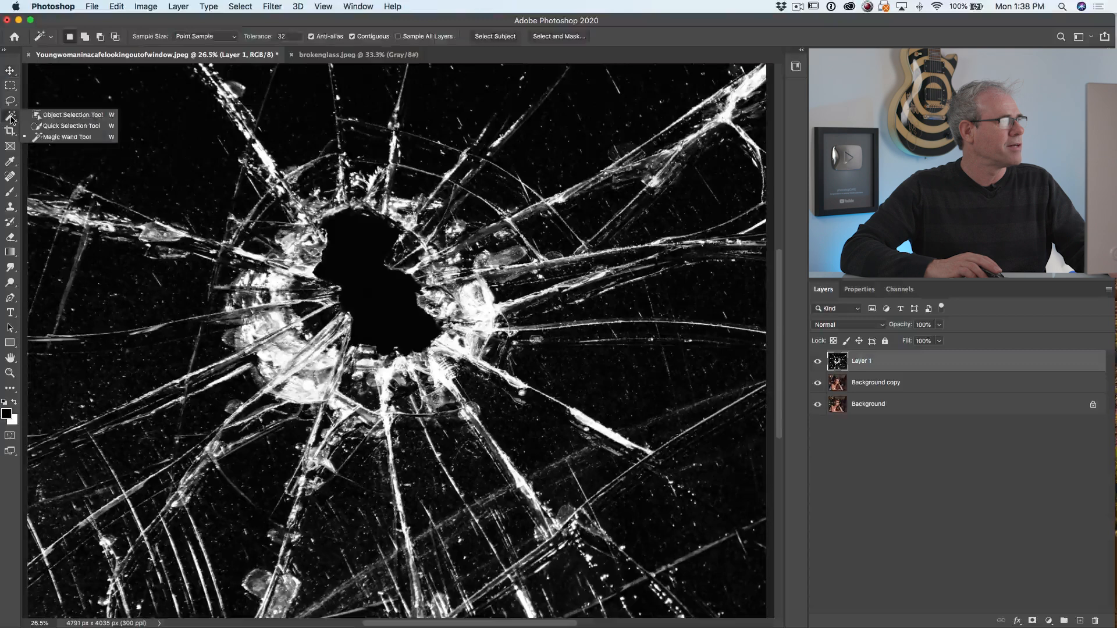
{"action": "left_click", "coordinate": [51, 126]}
{"action": "left_click_drag", "start_coordinate": [353, 229], "coordinate": [360, 273]}
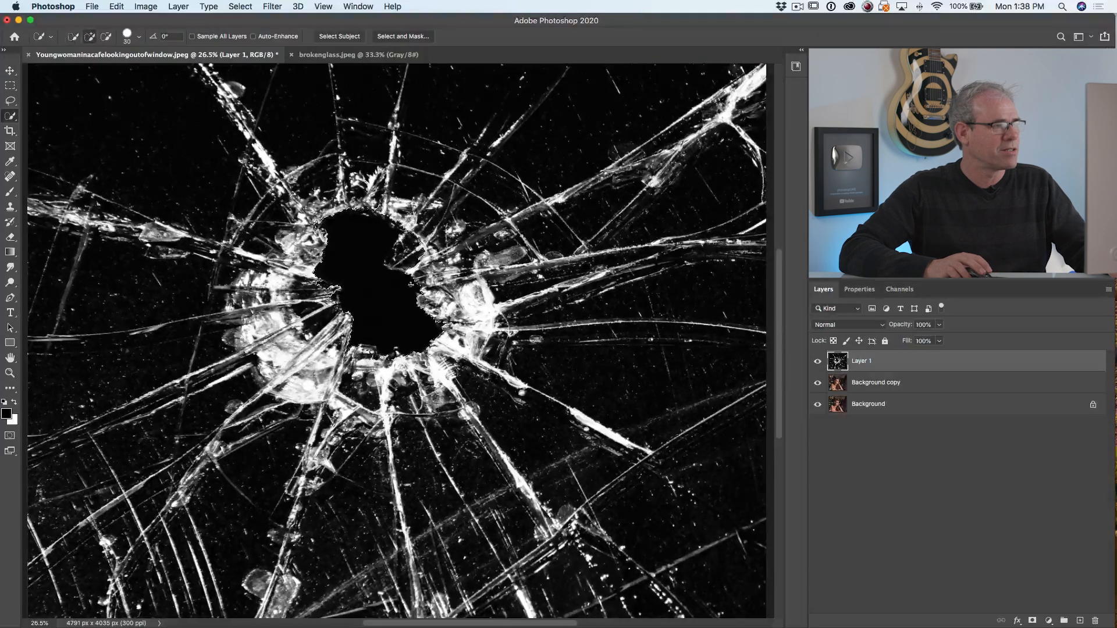
{"action": "right_click", "coordinate": [415, 238]}
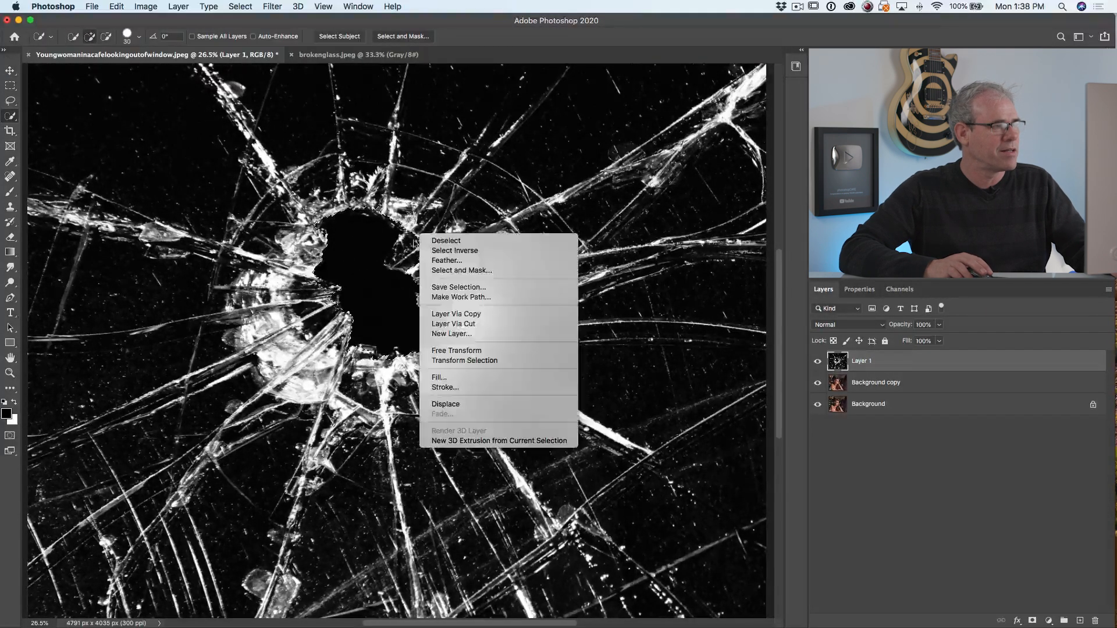
{"action": "left_click", "coordinate": [409, 248]}
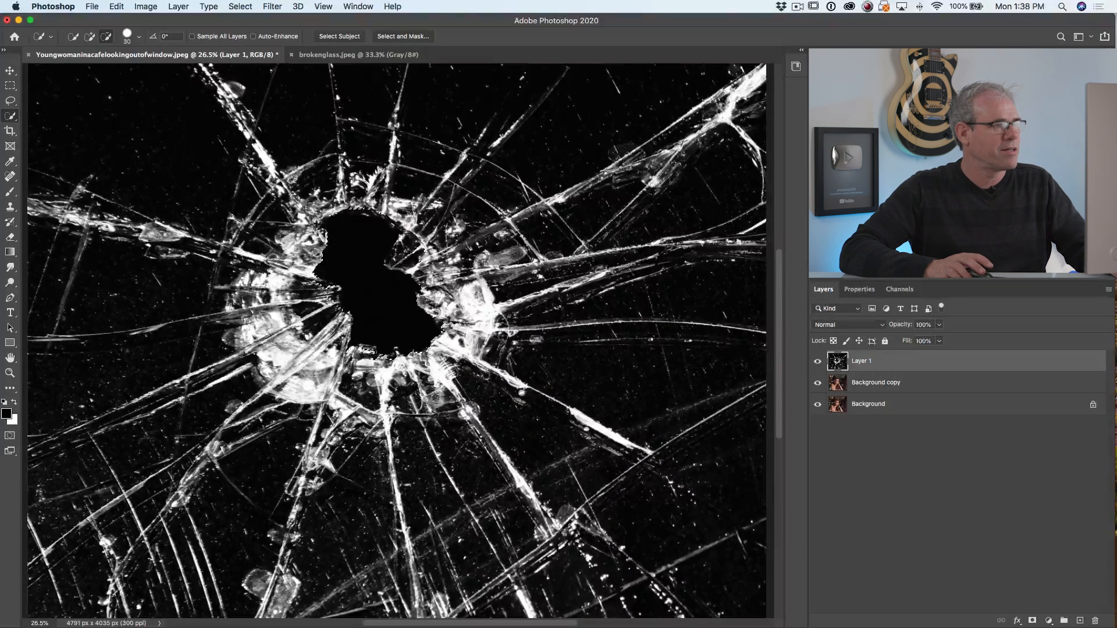
Select the black central hole in the glass with the Object Selection tool in Rectangle mode
{"action": "left_click", "coordinate": [10, 116]}
{"action": "left_click", "coordinate": [64, 114]}
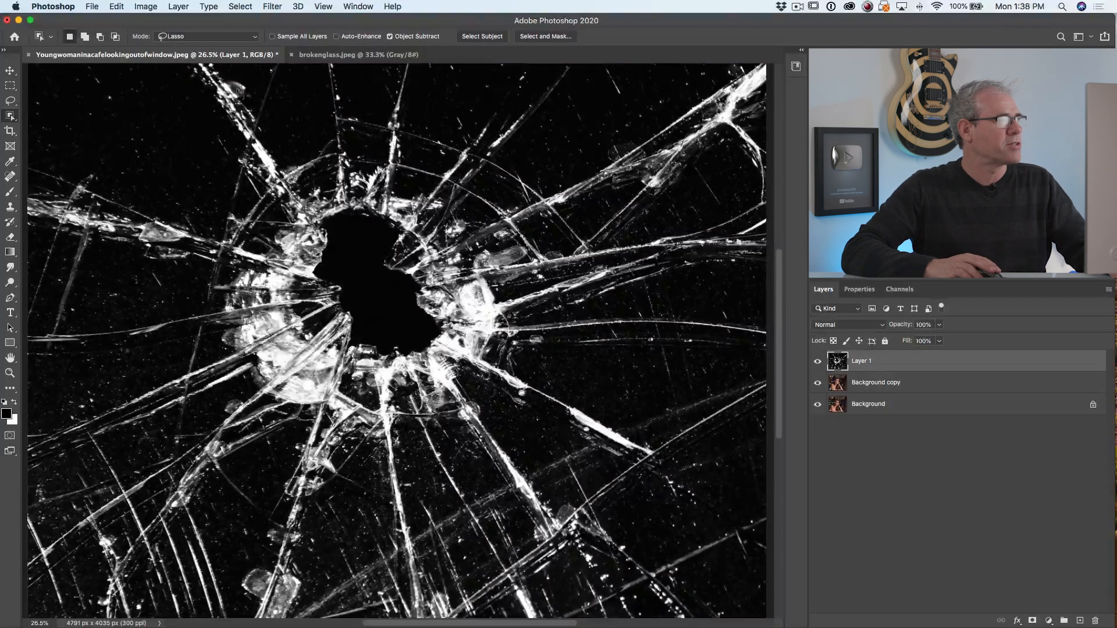
{"action": "left_click", "coordinate": [197, 40]}
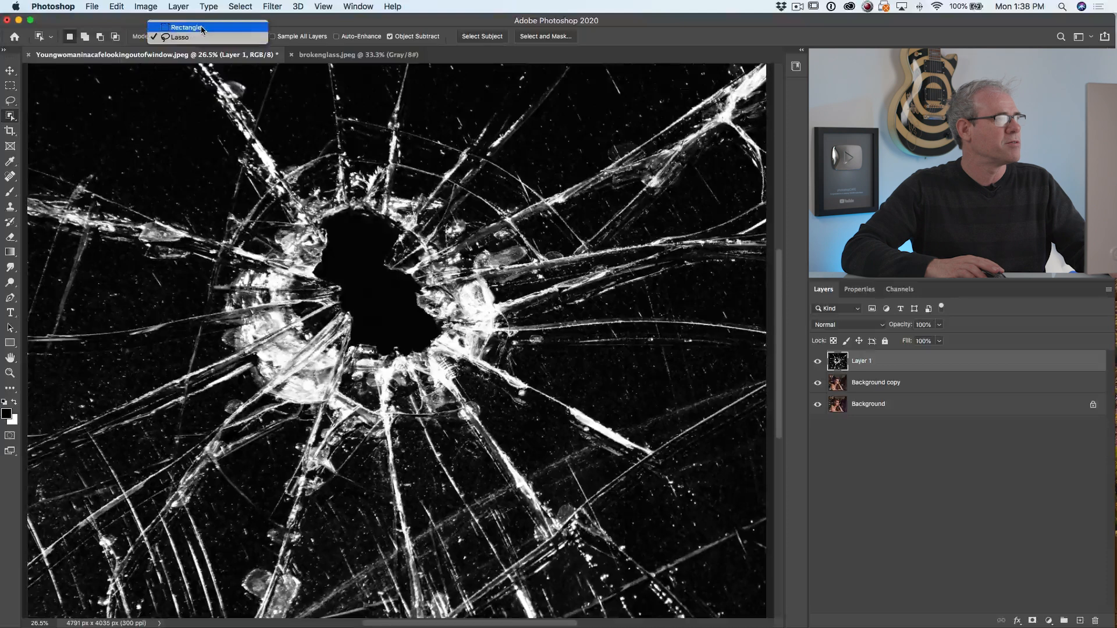
{"action": "left_click", "coordinate": [202, 28]}
{"action": "left_click_drag", "start_coordinate": [312, 191], "coordinate": [455, 360]}
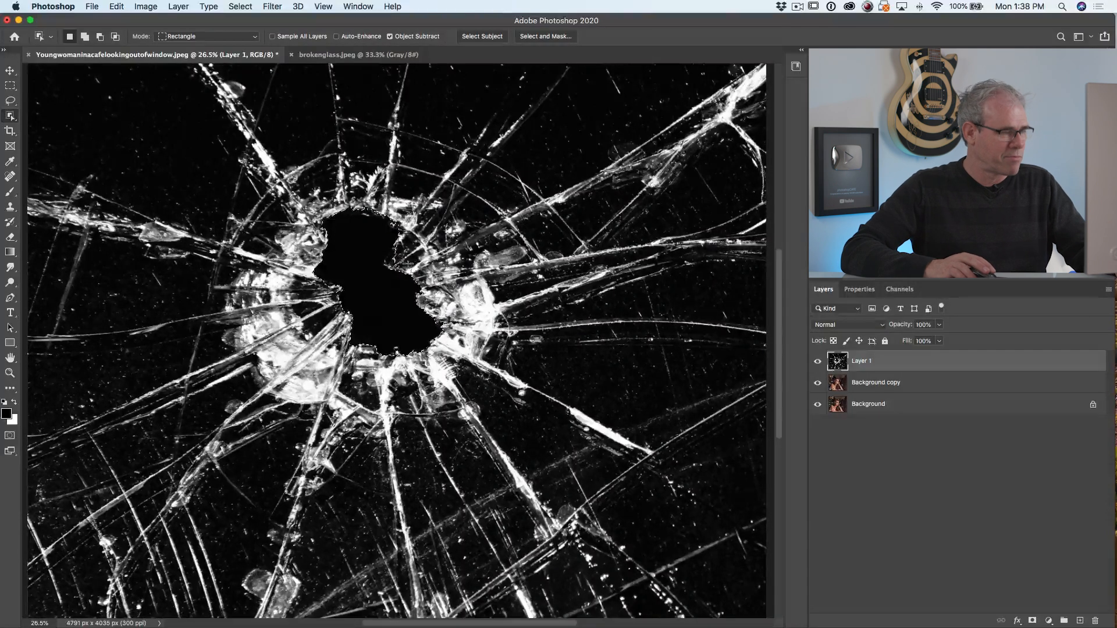
Refine the hole selection by subtracting small areas at its inner corners on both sides of the narrow middle
{"action": "key", "text": "alt"}
{"action": "left_click_drag", "start_coordinate": [383, 256], "coordinate": [401, 271]}
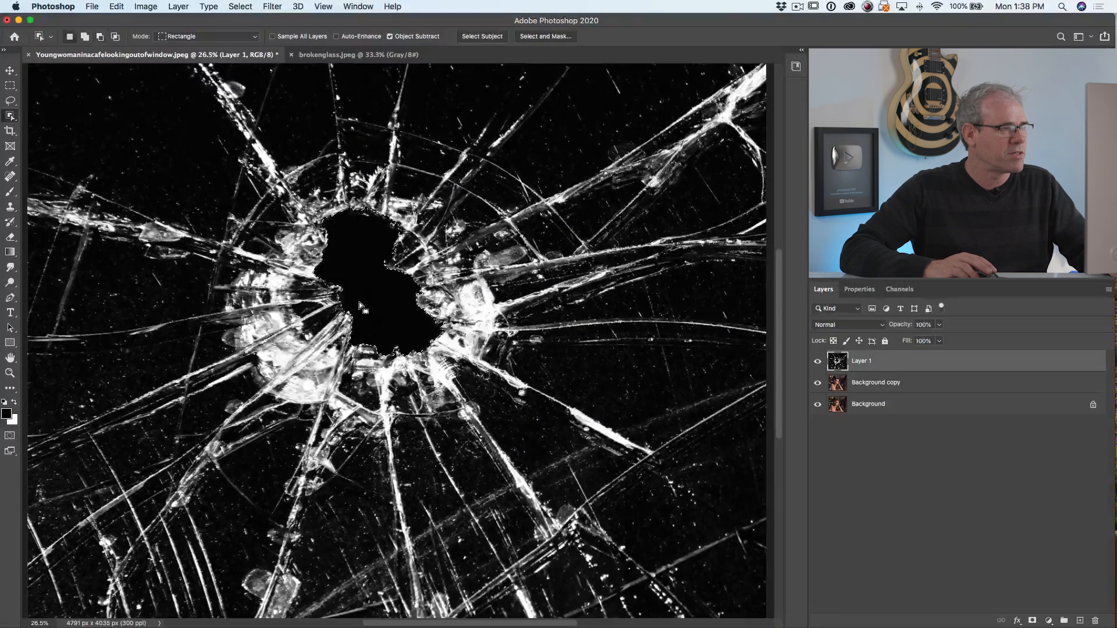
{"action": "left_click_drag", "start_coordinate": [329, 283], "coordinate": [343, 297]}
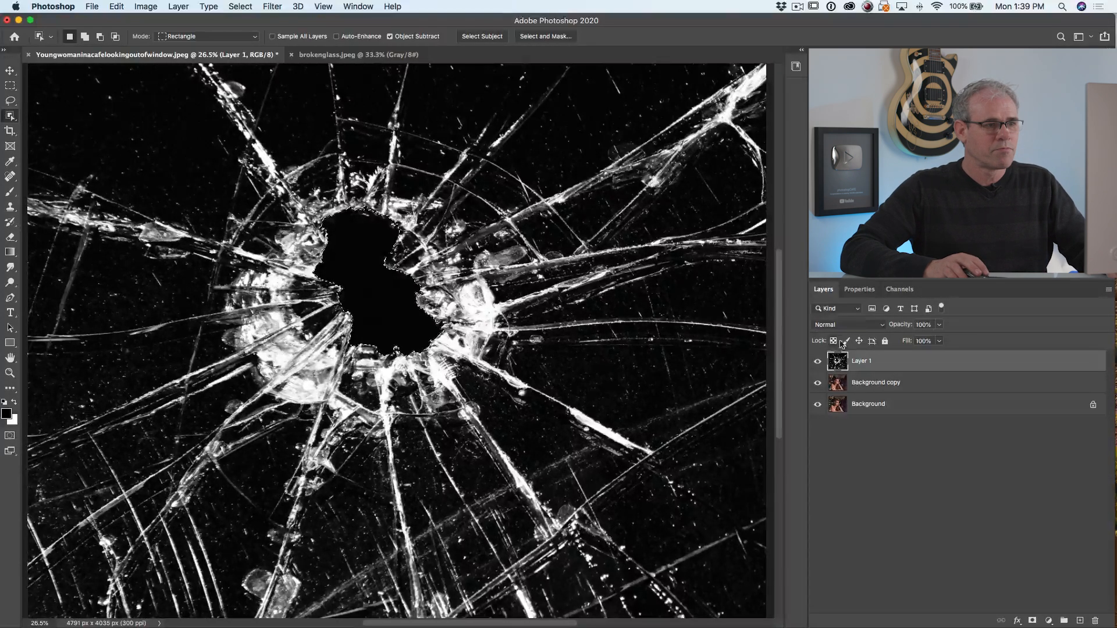
Set Layer 1's blend mode to Screen and add a layer mask that hides the selected hole
{"action": "left_click", "coordinate": [848, 324]}
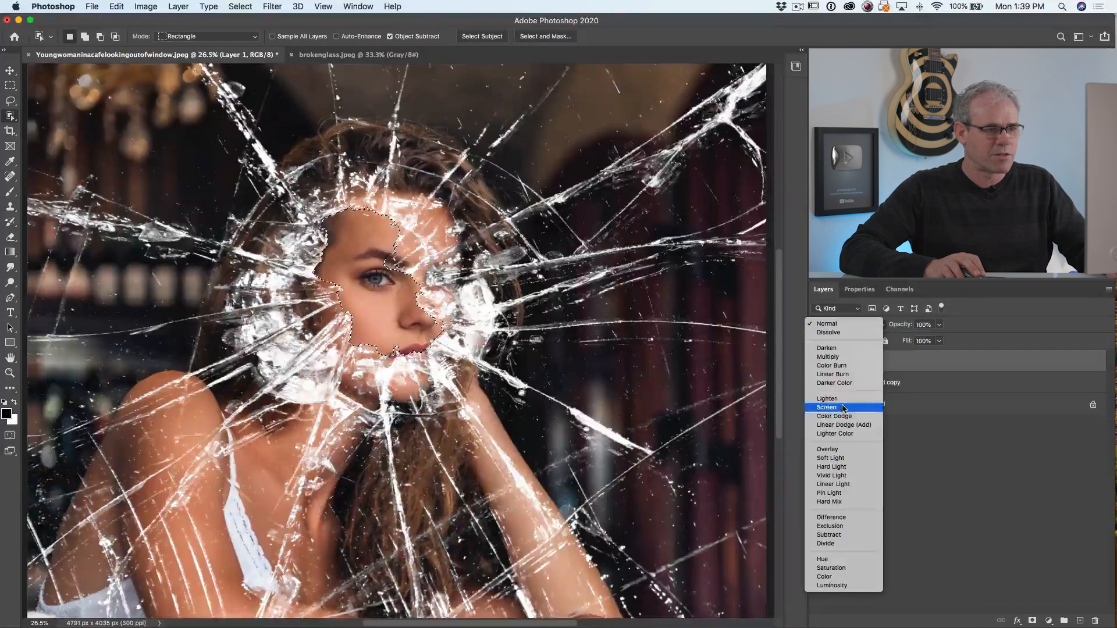
{"action": "left_click", "coordinate": [841, 407]}
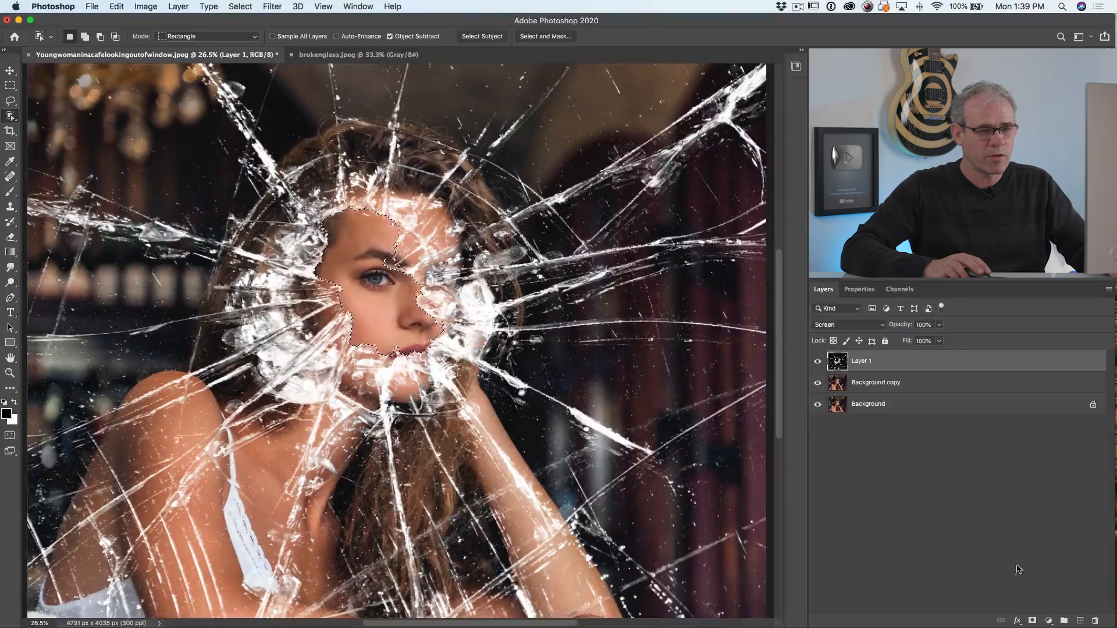
{"action": "left_click", "coordinate": [1033, 621]}
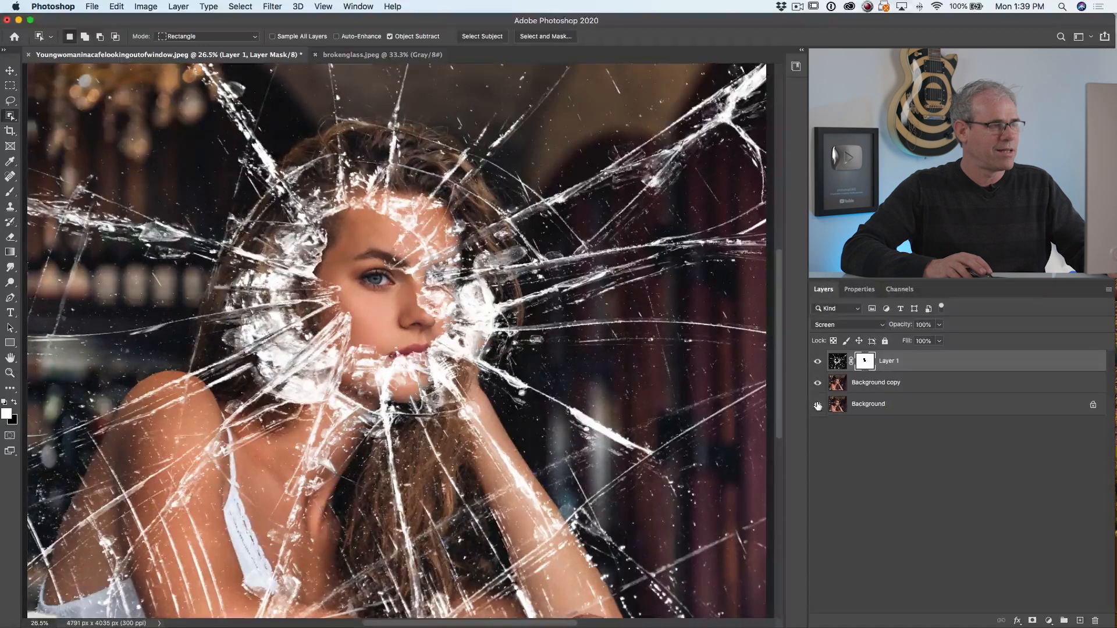
Check the masked hole in the glass with both portrait layers hidden, and show them again
{"action": "left_click", "coordinate": [818, 383]}
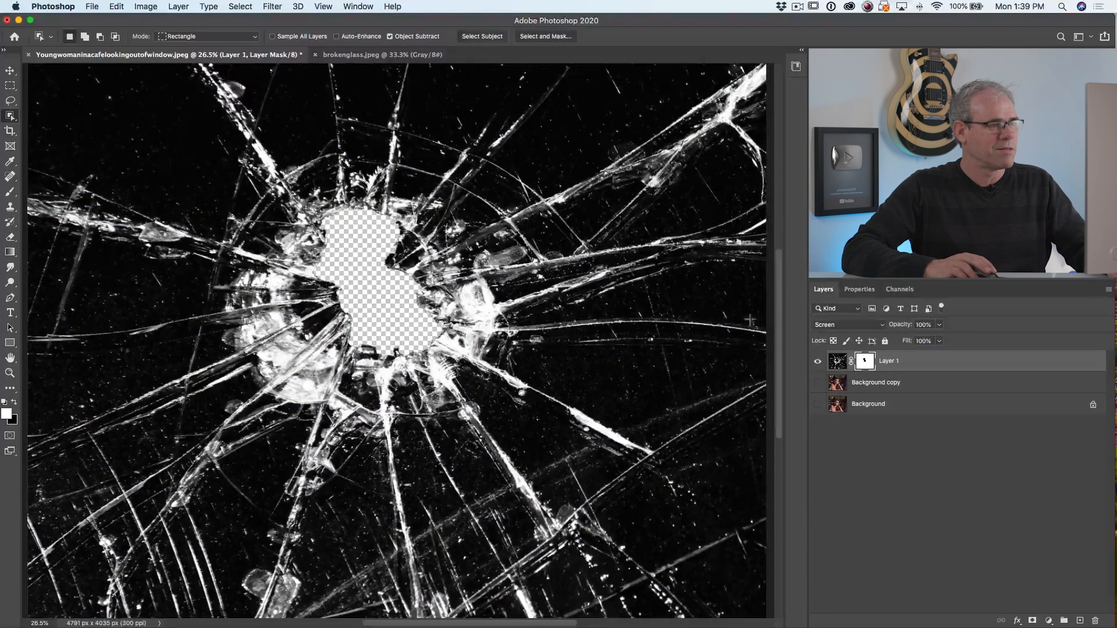
{"action": "left_click", "coordinate": [818, 384]}
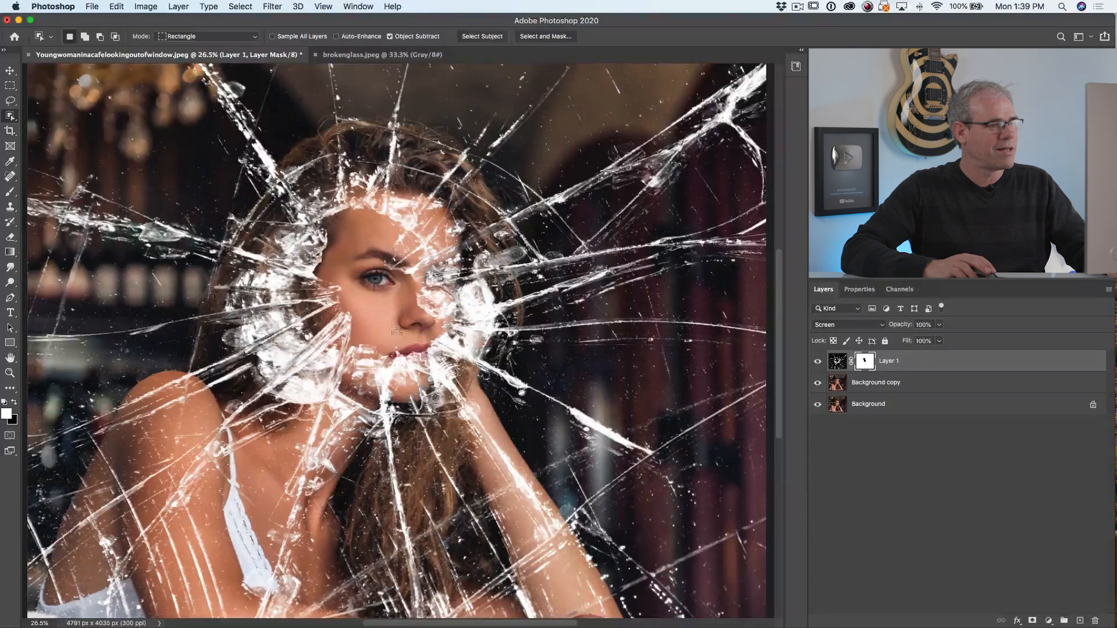
Copy Layer 1's mask to the Background copy while the Background is hidden, and show the Background again
{"action": "left_click", "coordinate": [818, 383]}
{"action": "left_click", "coordinate": [818, 383]}
{"action": "left_click", "coordinate": [852, 380]}
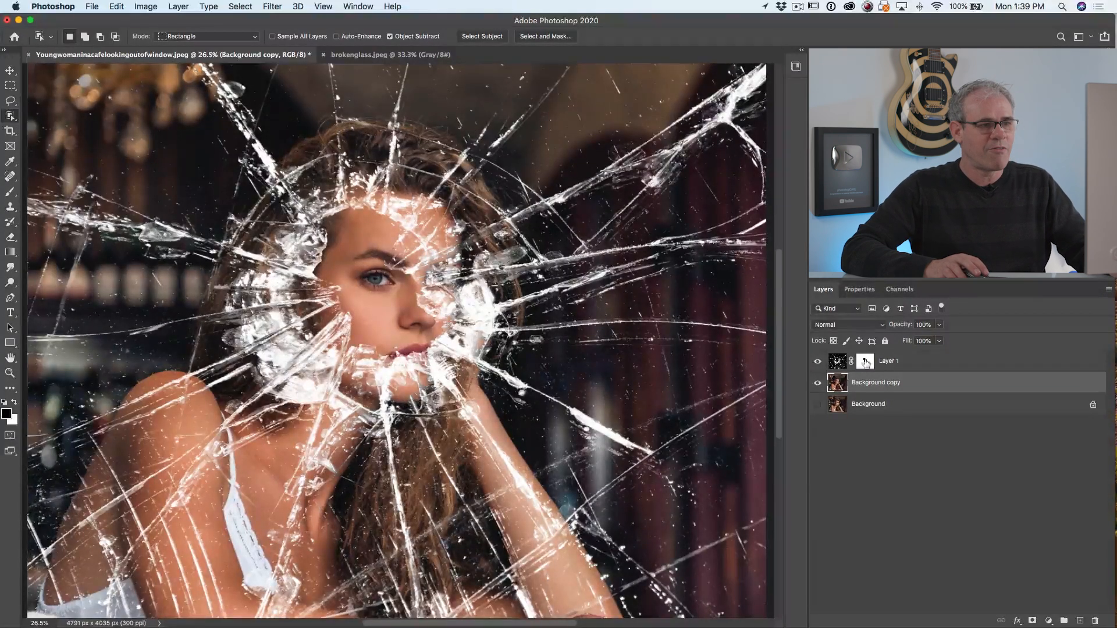
{"action": "left_click", "coordinate": [865, 363]}
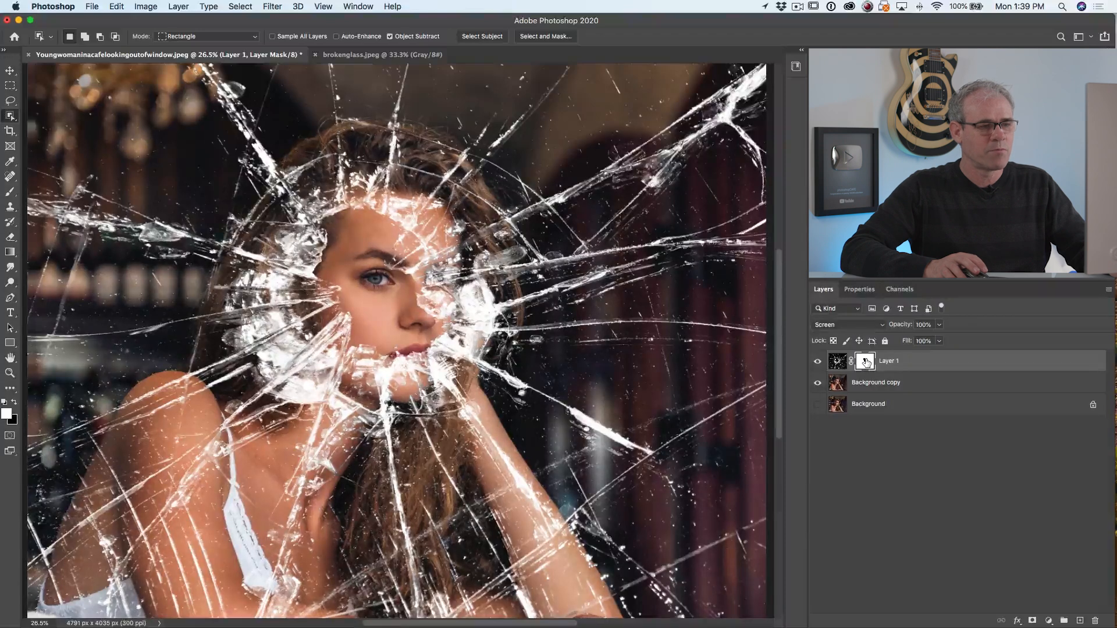
{"action": "left_click_drag", "start_coordinate": [865, 363], "coordinate": [866, 382]}
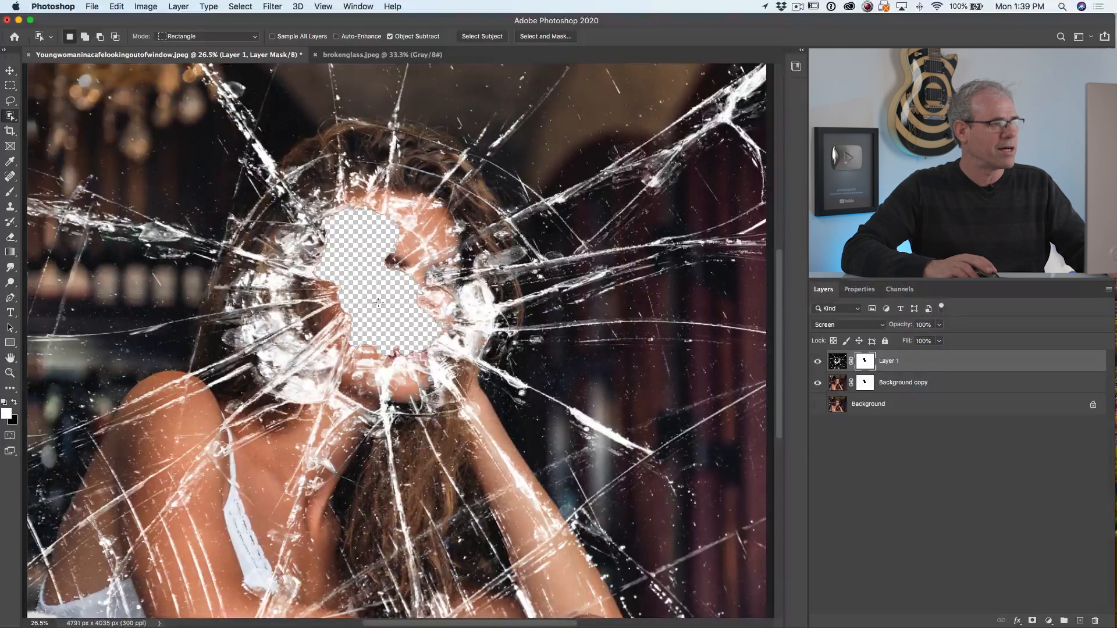
{"action": "left_click", "coordinate": [818, 405]}
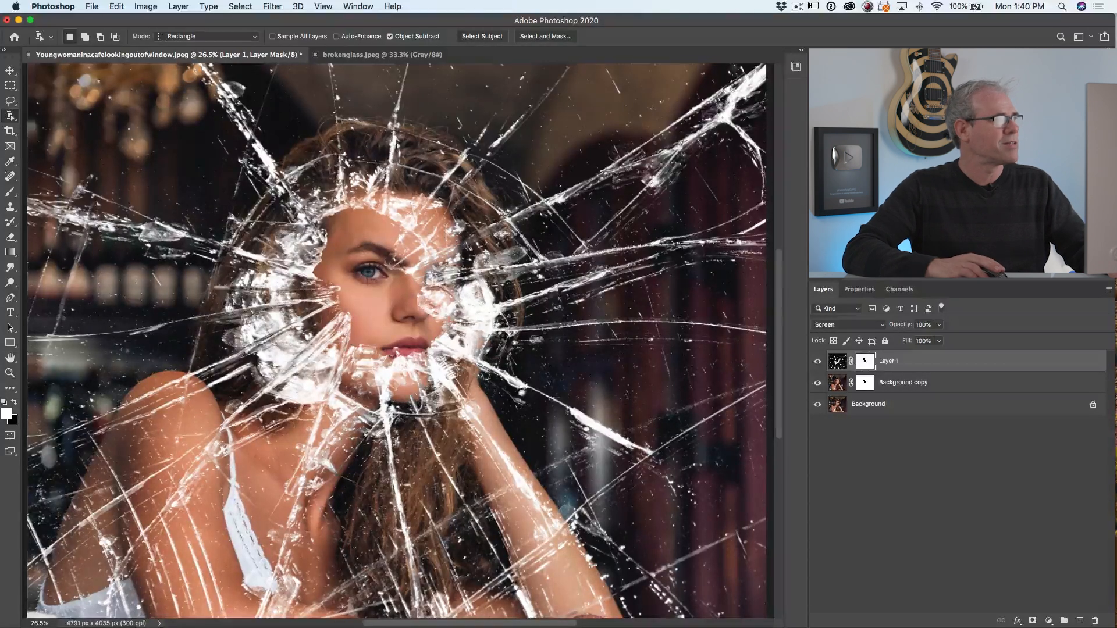
Compare the face inside the hole with the Background copy's mask disabled and enabled
{"action": "left_click", "coordinate": [14, 72]}
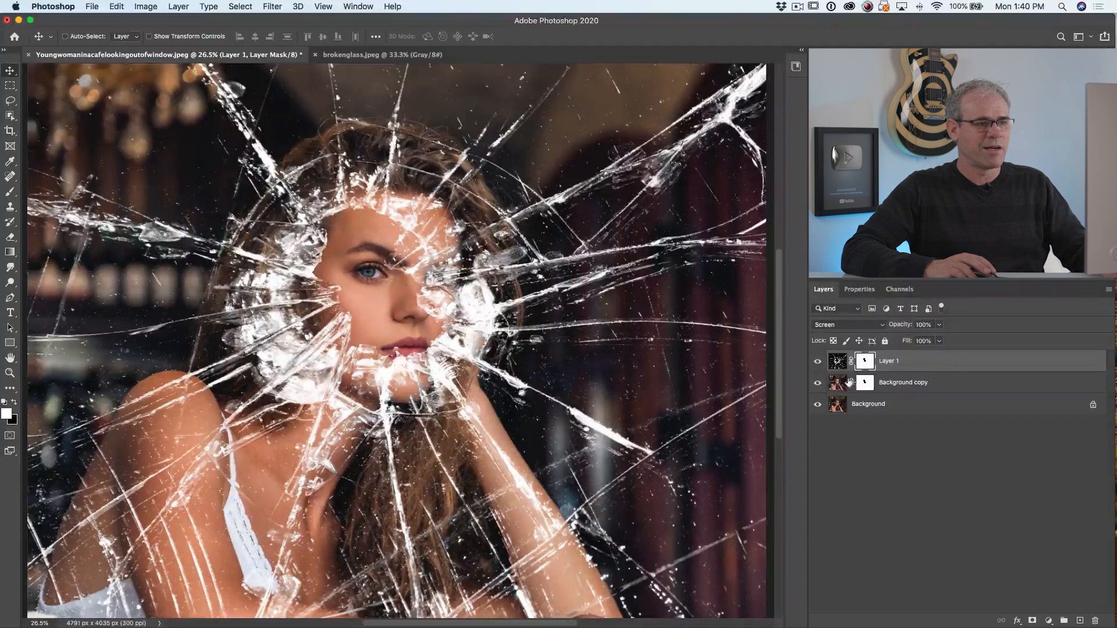
{"action": "left_click", "coordinate": [865, 383], "text": "shift"}
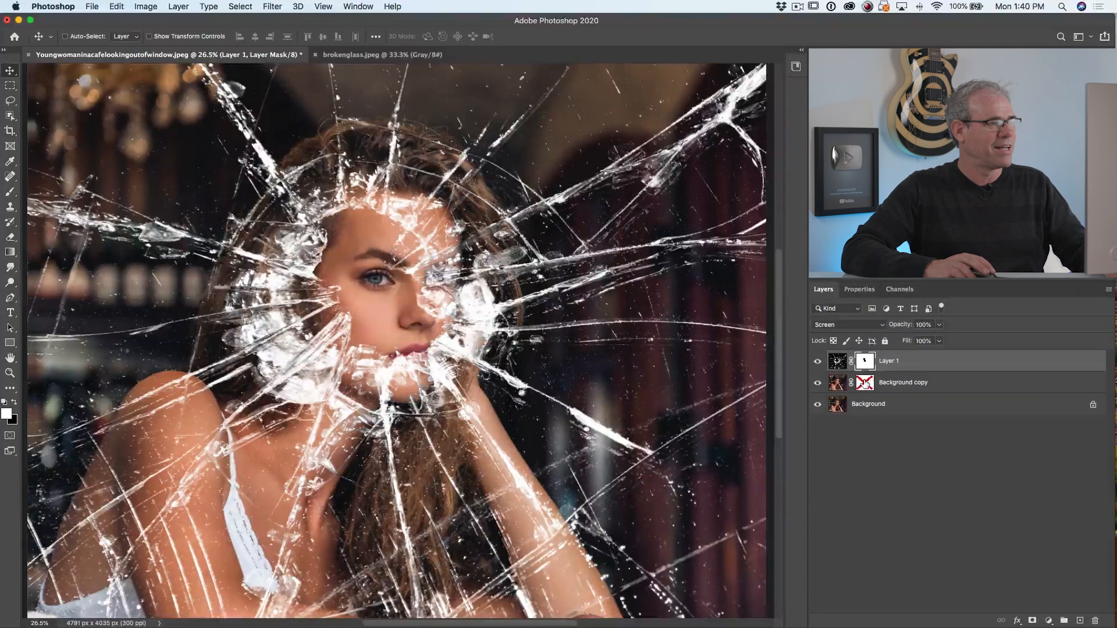
{"action": "left_click", "coordinate": [865, 383], "text": "shift"}
{"action": "left_click", "coordinate": [865, 383], "text": "shift"}
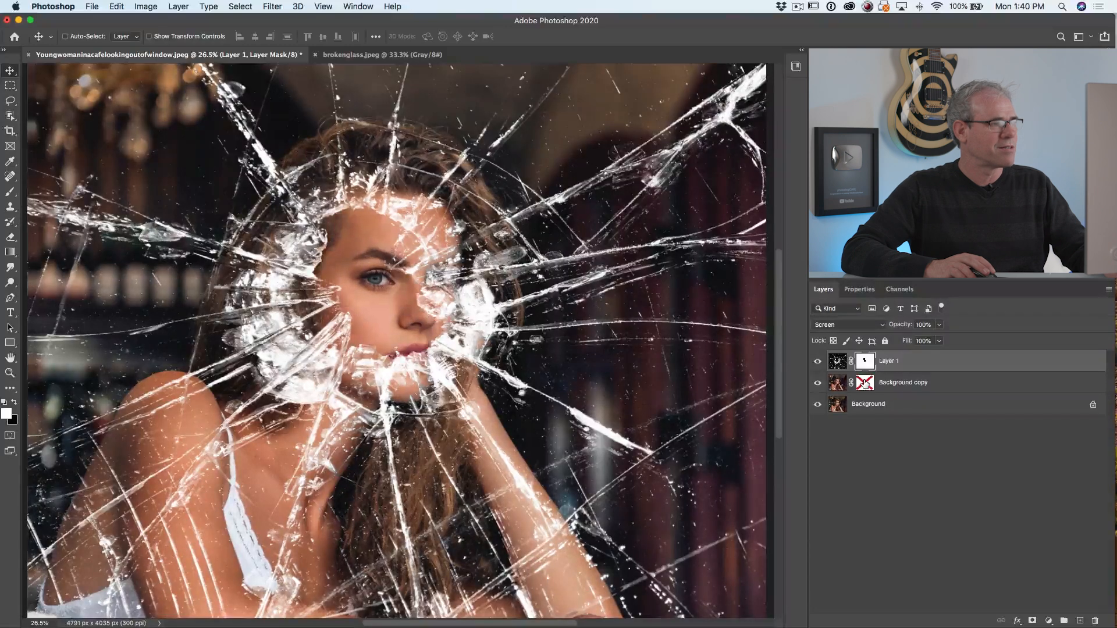
{"action": "left_click", "coordinate": [865, 383], "text": "shift"}
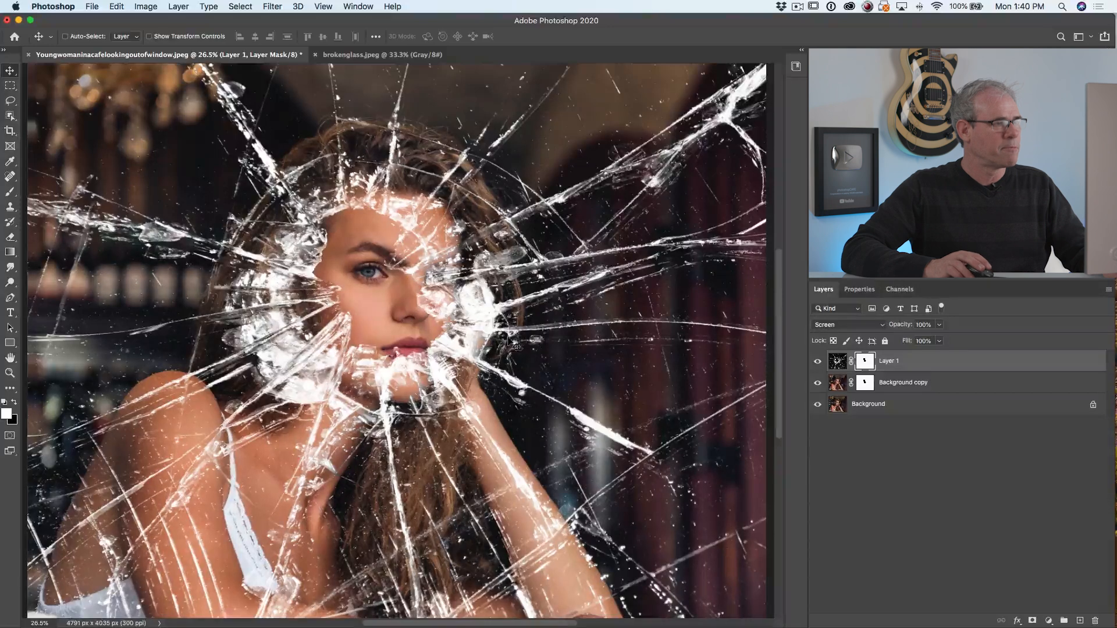
Lighten the Background copy's image with Levels, setting the midtone input level to 1.46
{"action": "key", "text": "alt+bracketleft"}
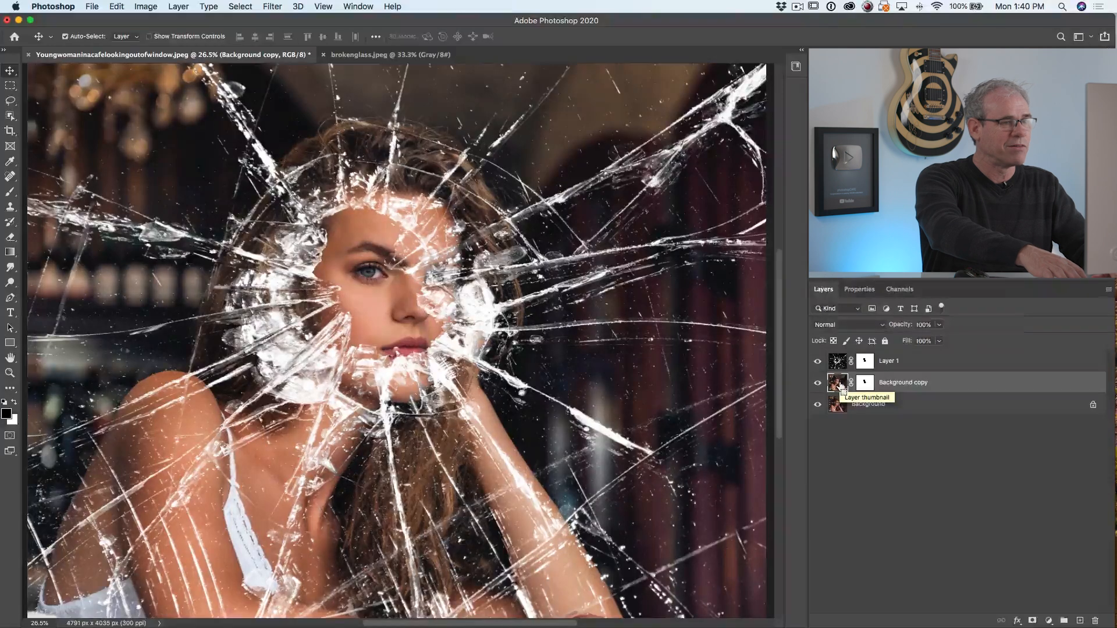
{"action": "key", "text": "super+l"}
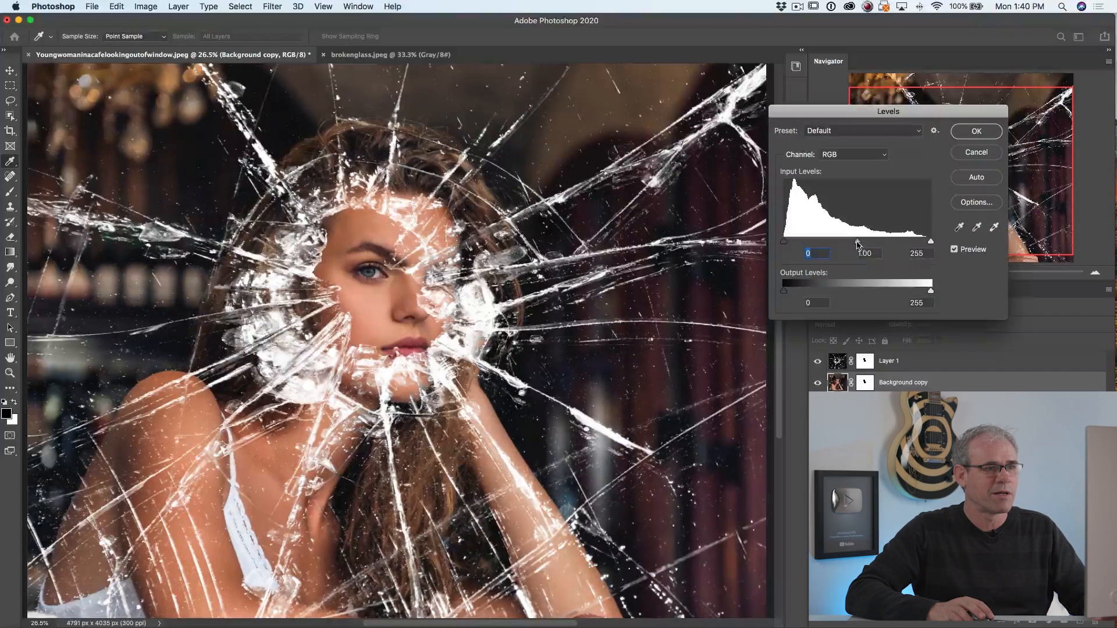
{"action": "left_click_drag", "start_coordinate": [857, 241], "coordinate": [837, 246]}
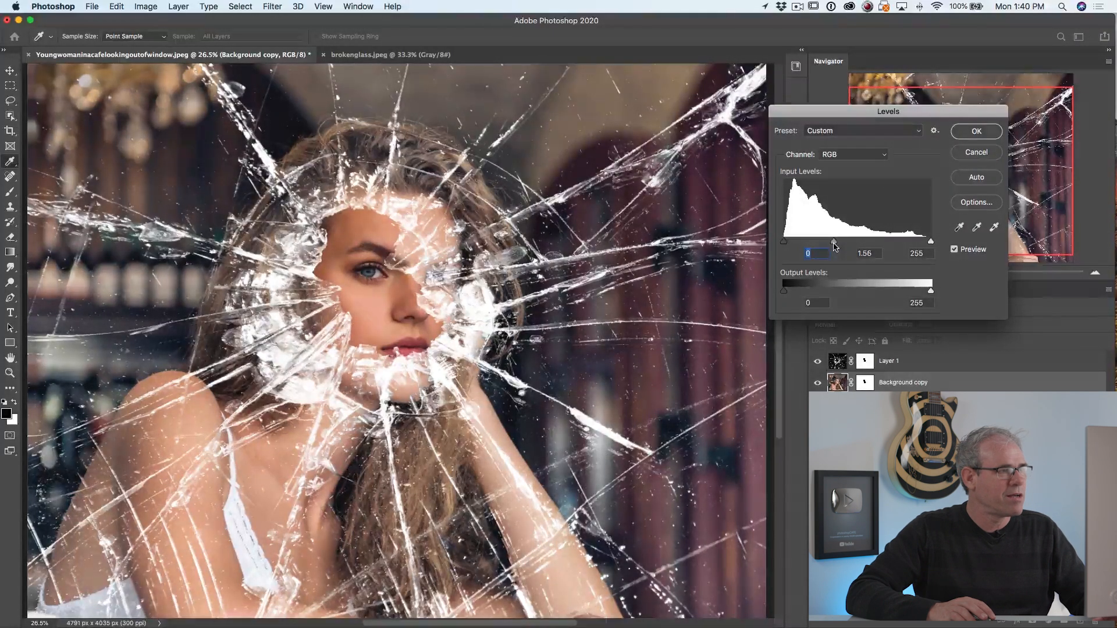
{"action": "left_click_drag", "start_coordinate": [837, 245], "coordinate": [838, 246]}
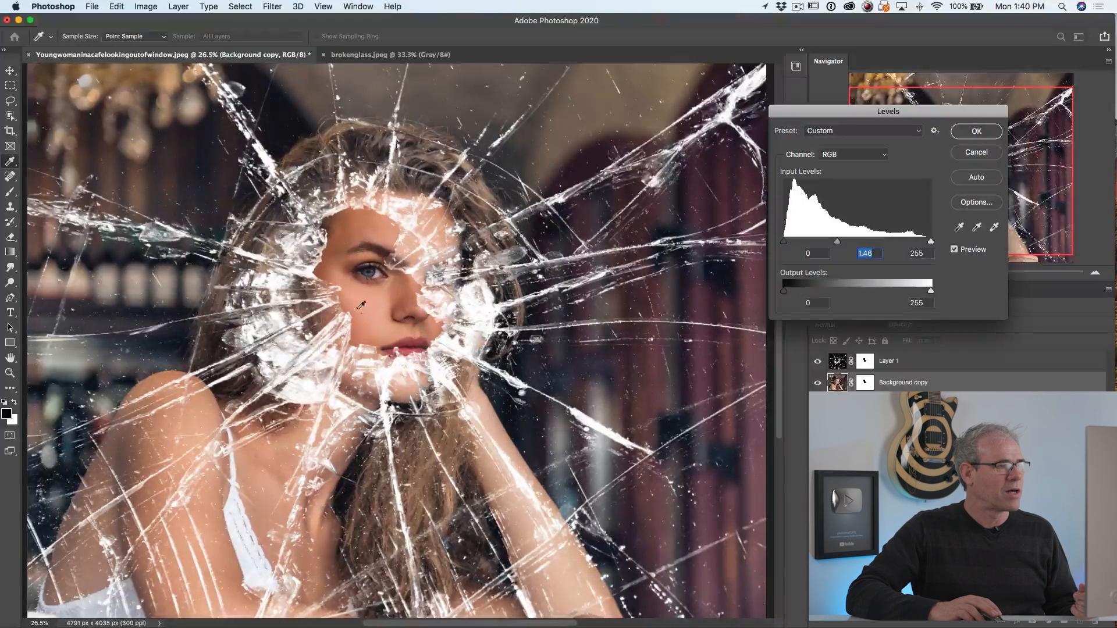
{"action": "left_click", "coordinate": [976, 131]}
{"action": "key", "text": "v"}
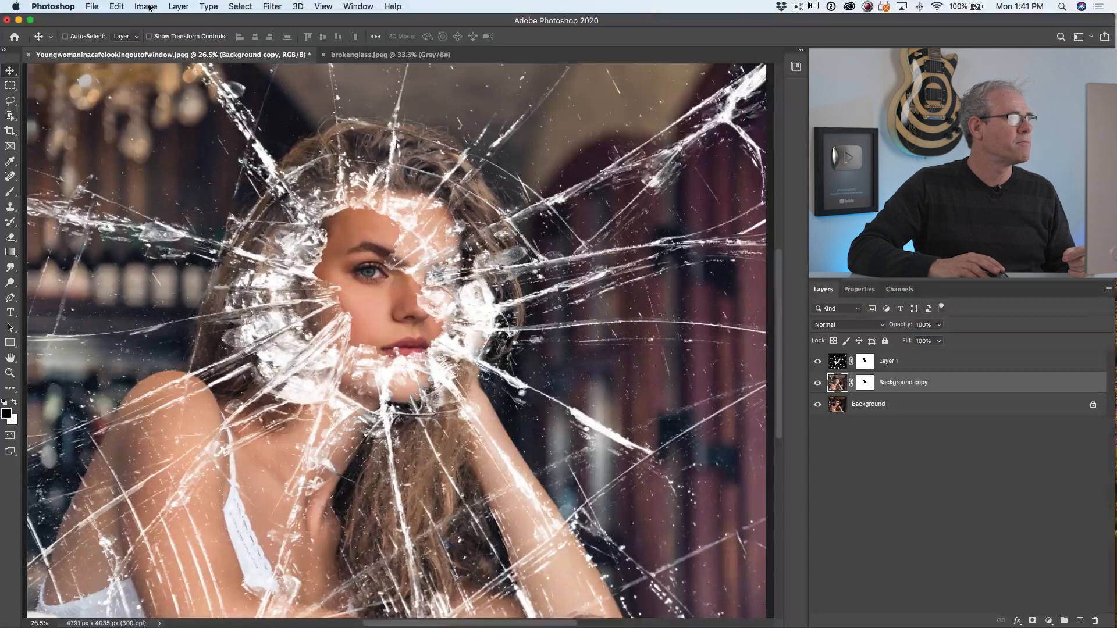
Apply a Gaussian Blur with a radius of 2.8 pixels to the Background copy
{"action": "left_click", "coordinate": [273, 6]}
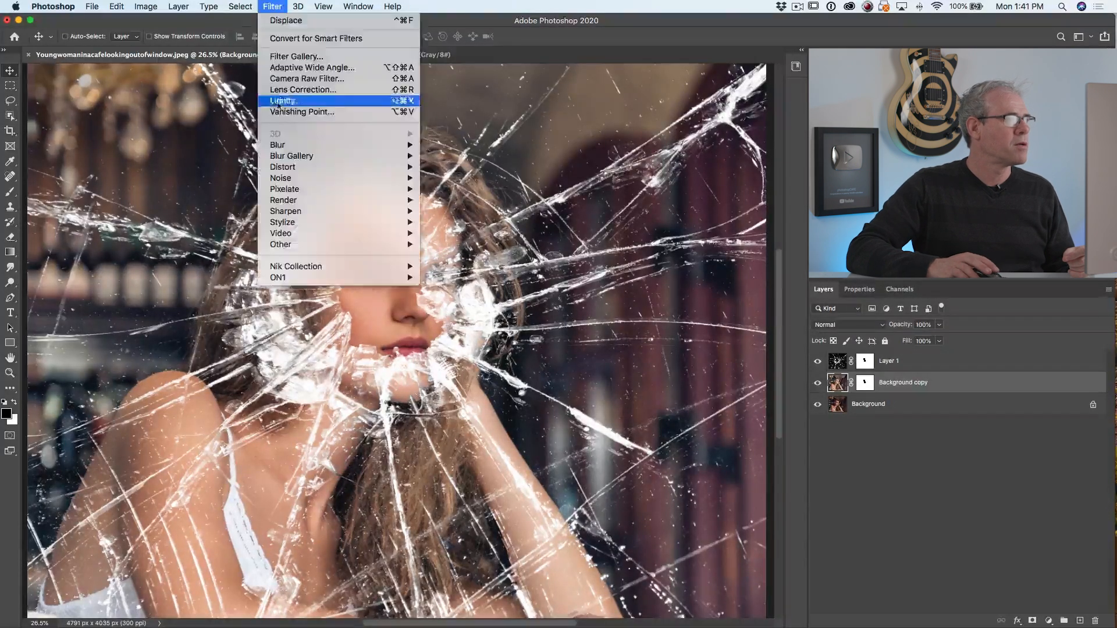
{"action": "mouse_move", "coordinate": [297, 145]}
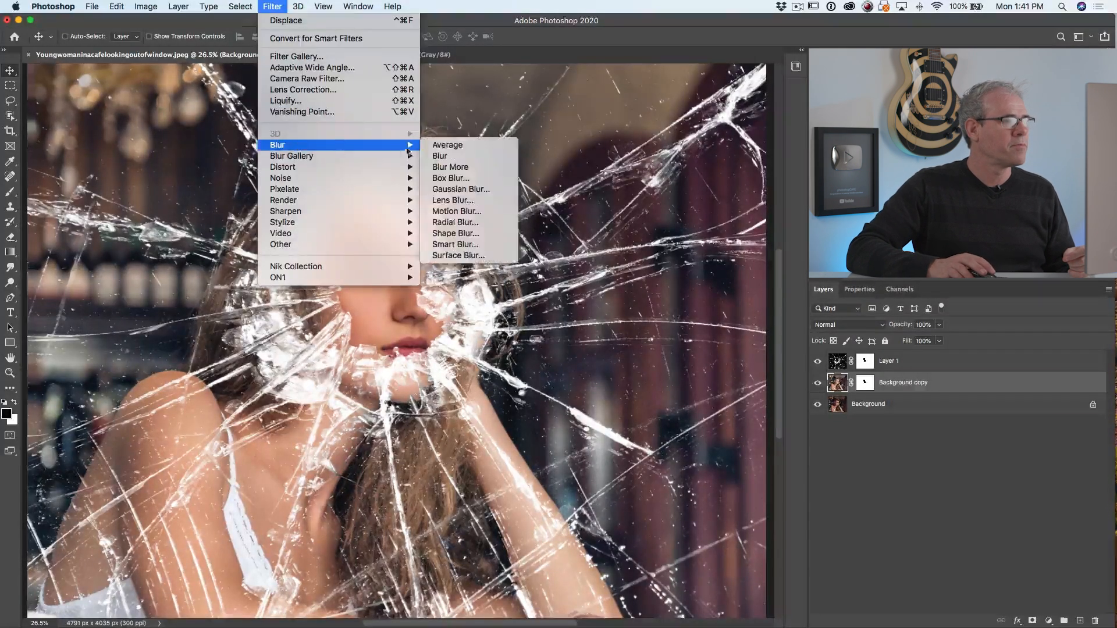
{"action": "left_click", "coordinate": [467, 192]}
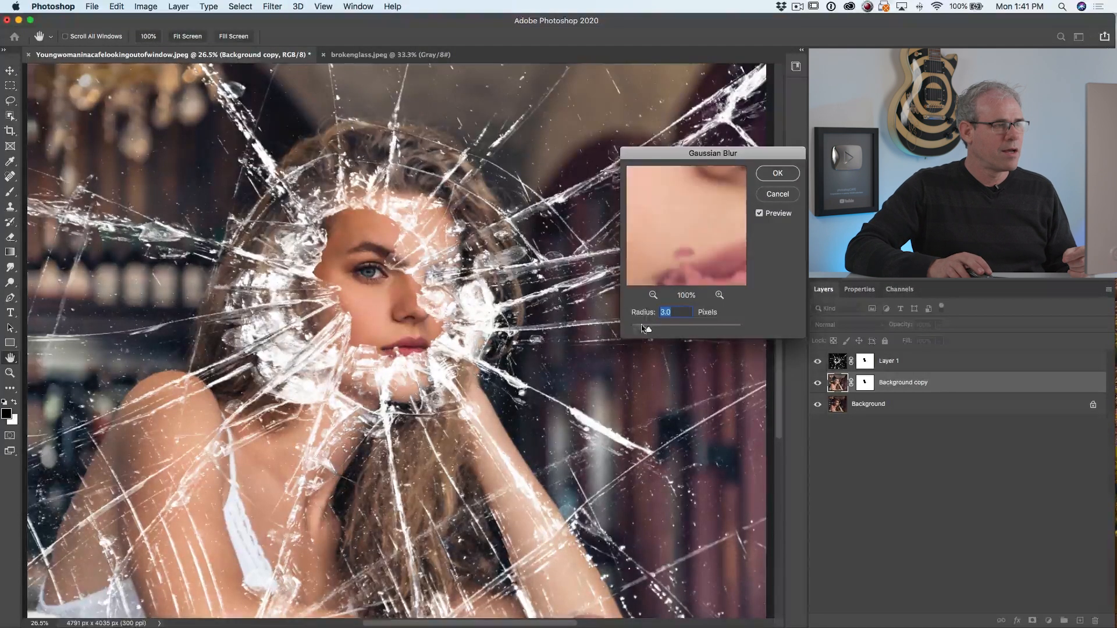
{"action": "left_click_drag", "start_coordinate": [633, 336], "coordinate": [637, 331]}
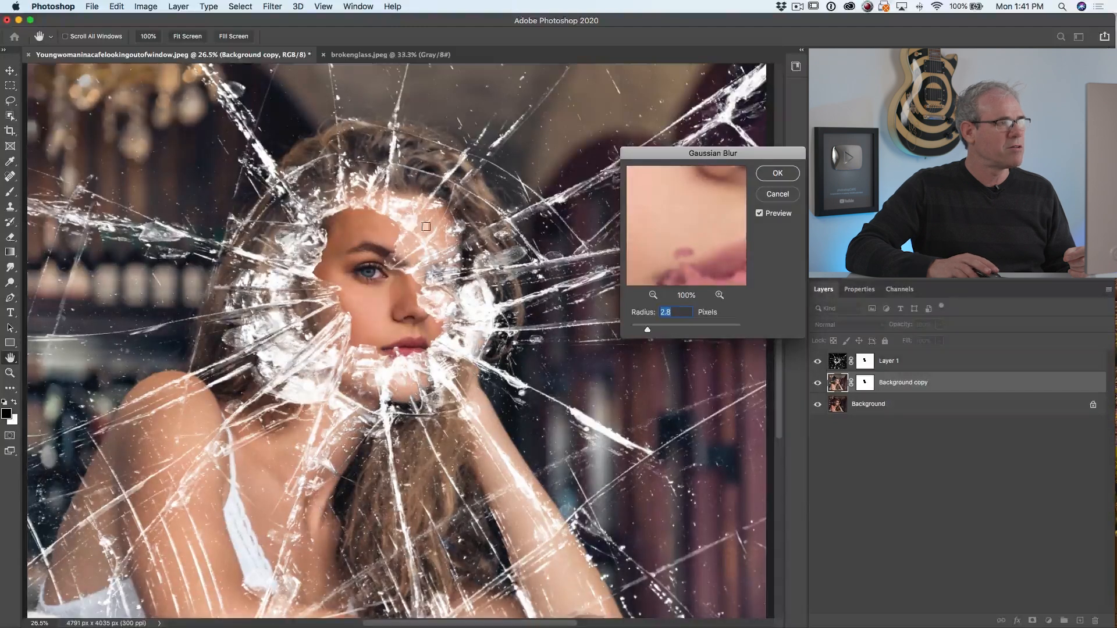
{"action": "left_click", "coordinate": [778, 174]}
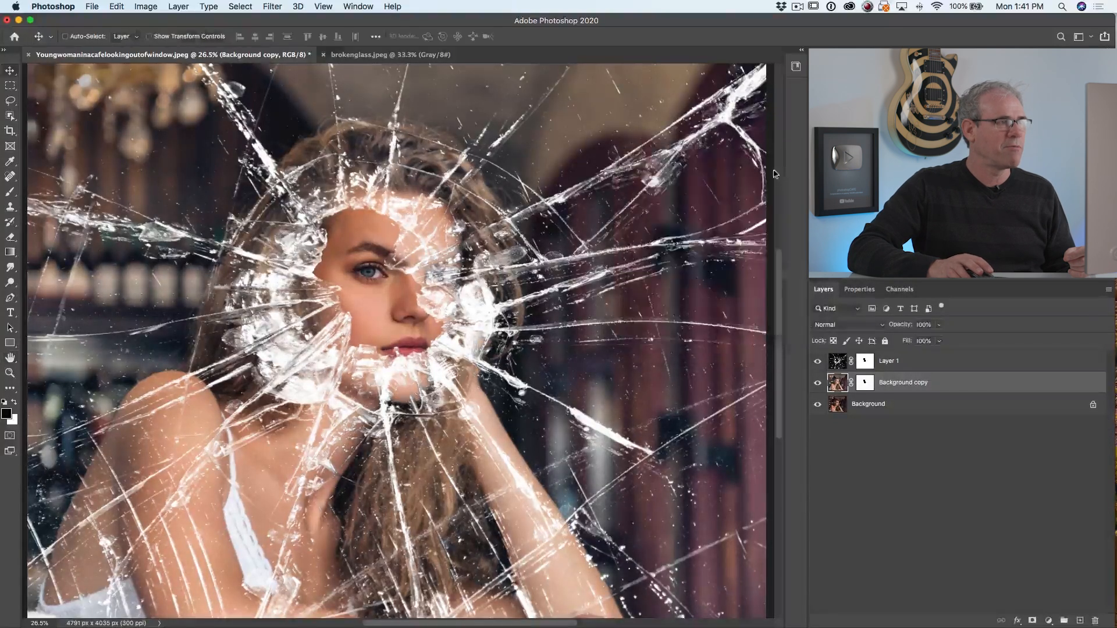
Compare the composite with the lightened and blurred Background copy hidden and shown
{"action": "left_click", "coordinate": [818, 382]}
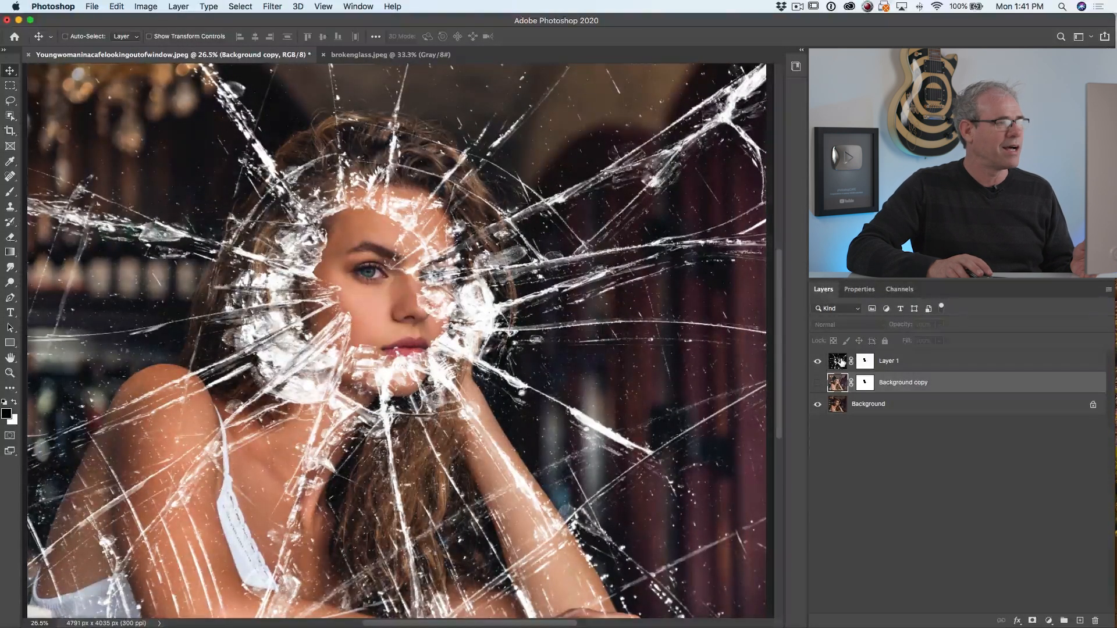
{"action": "left_click", "coordinate": [817, 383]}
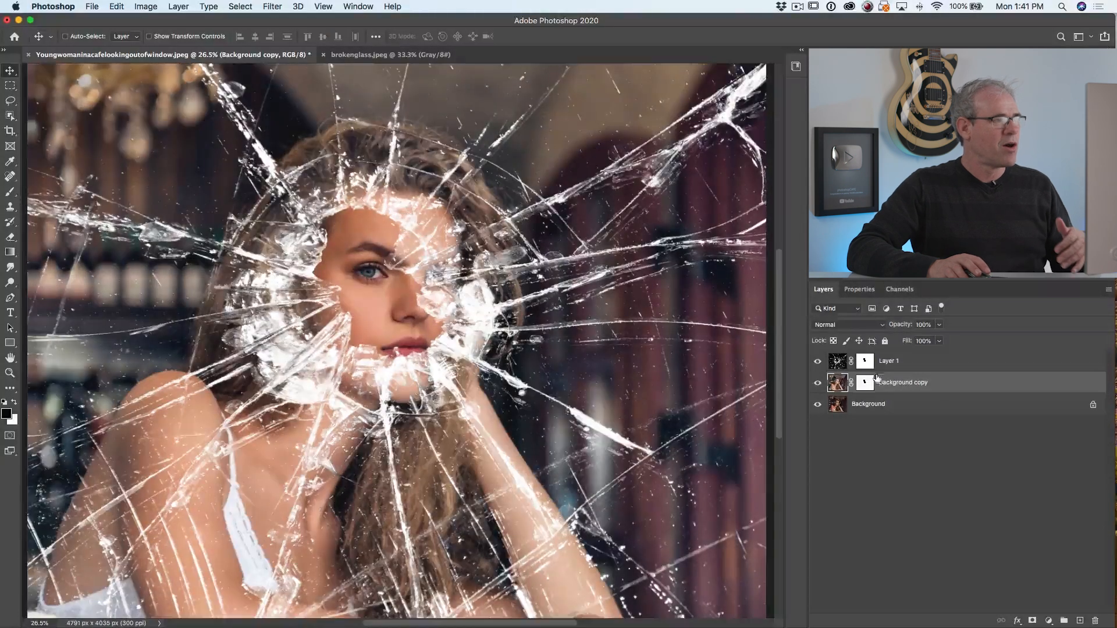